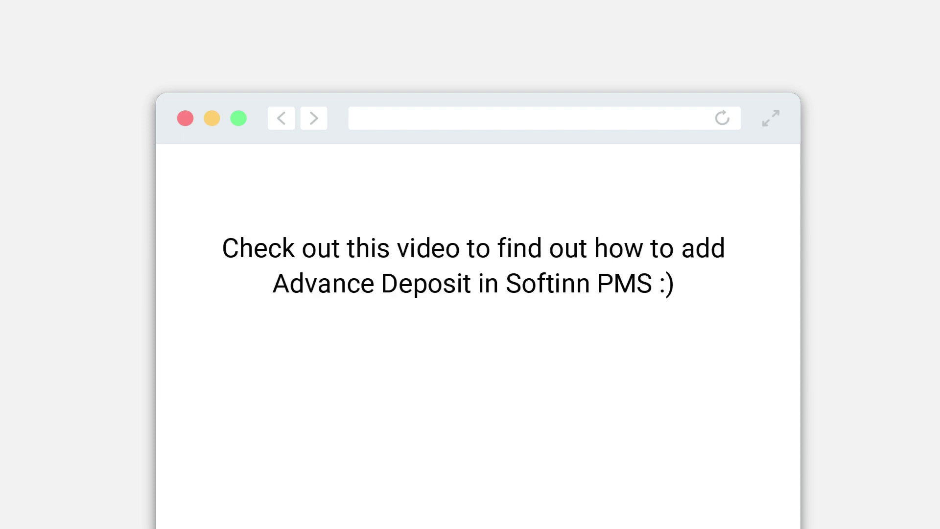
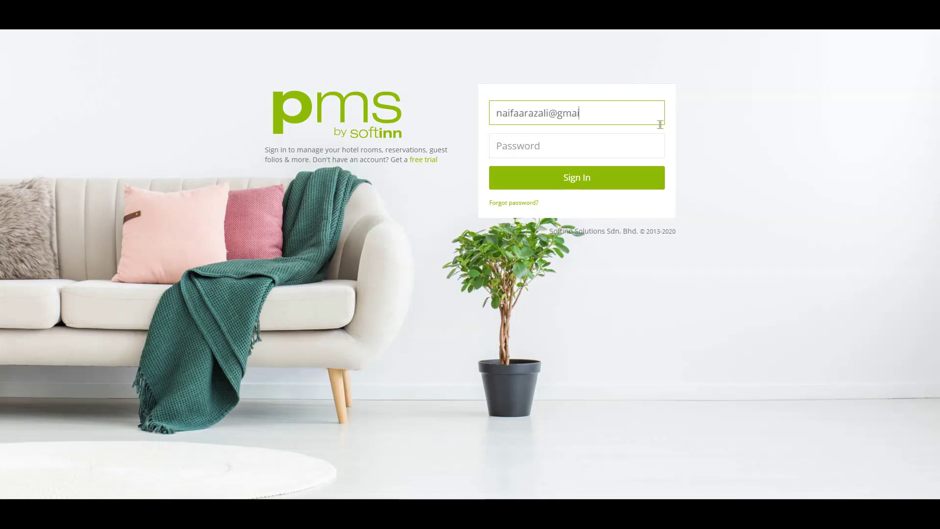
# Step: Sign in to Softinn PMS with the account email and password
pyautogui.press('Tab')
pyautogui.click(630, 182)
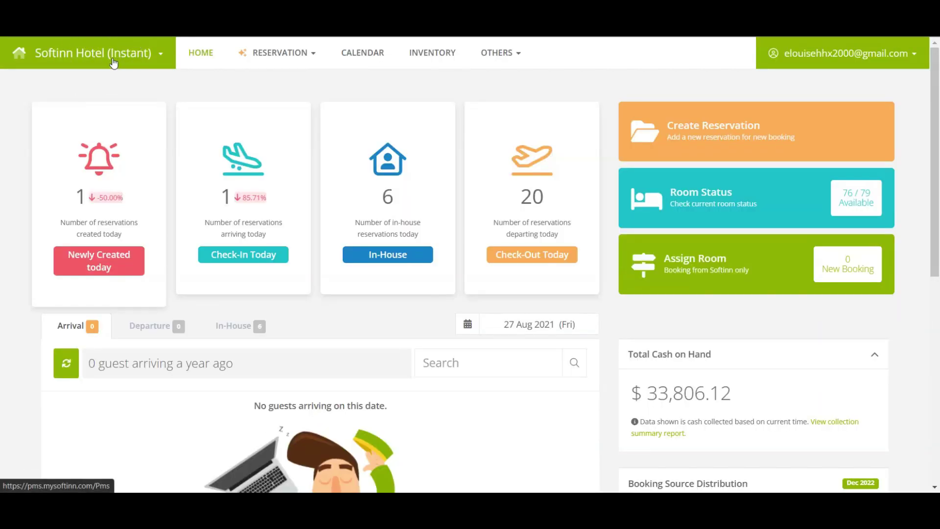
# Step: Go to the Advance Deposits list under OTHERS > GUEST
pyautogui.click(499, 61)
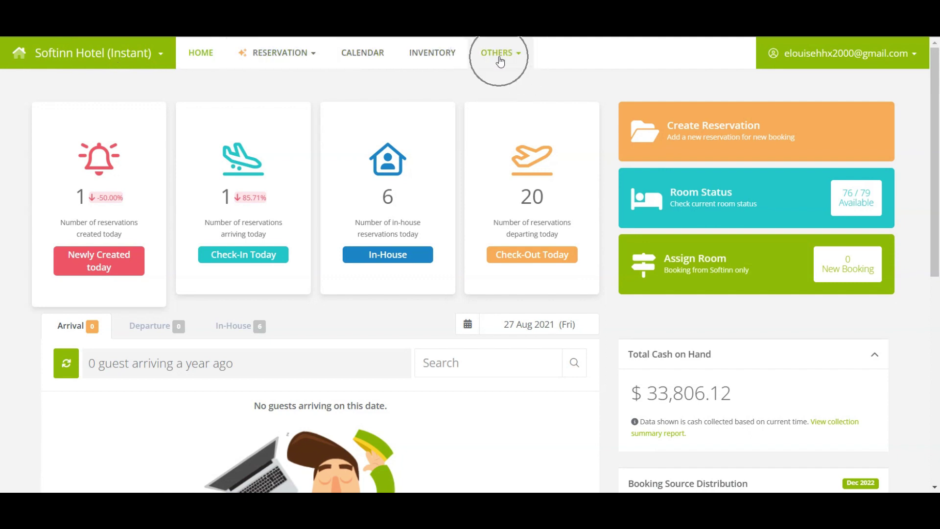
pyautogui.moveTo(510, 112)
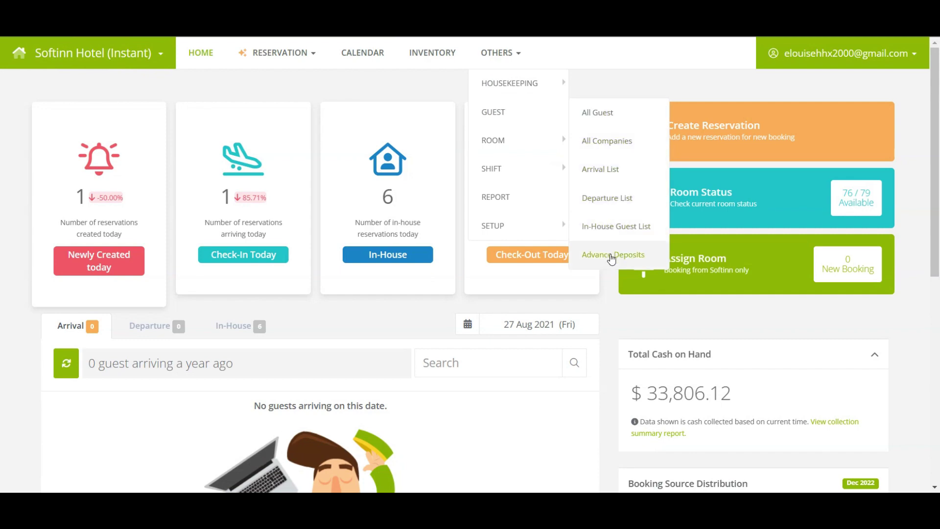
pyautogui.click(611, 257)
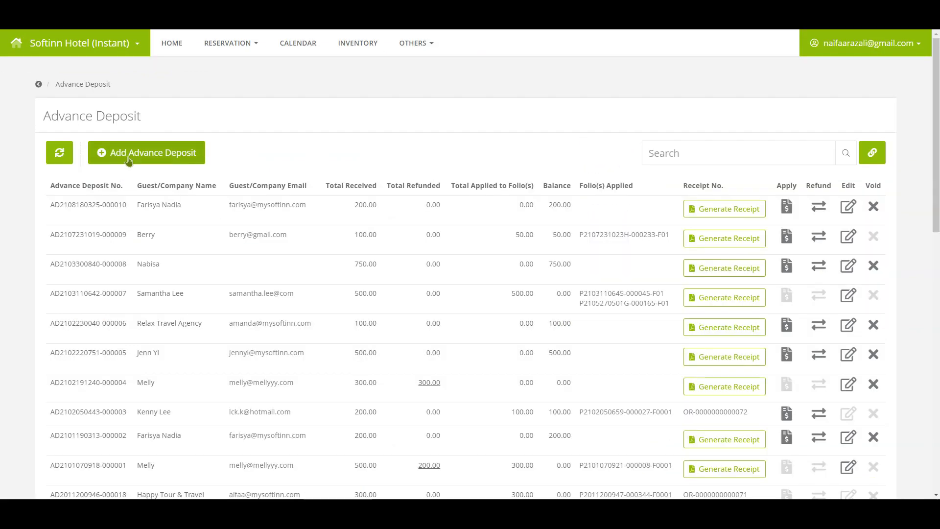
# Step: Start a new advance deposit and pick the guest found by searching 'sama'
pyautogui.click(129, 161)
pyautogui.click(384, 146)
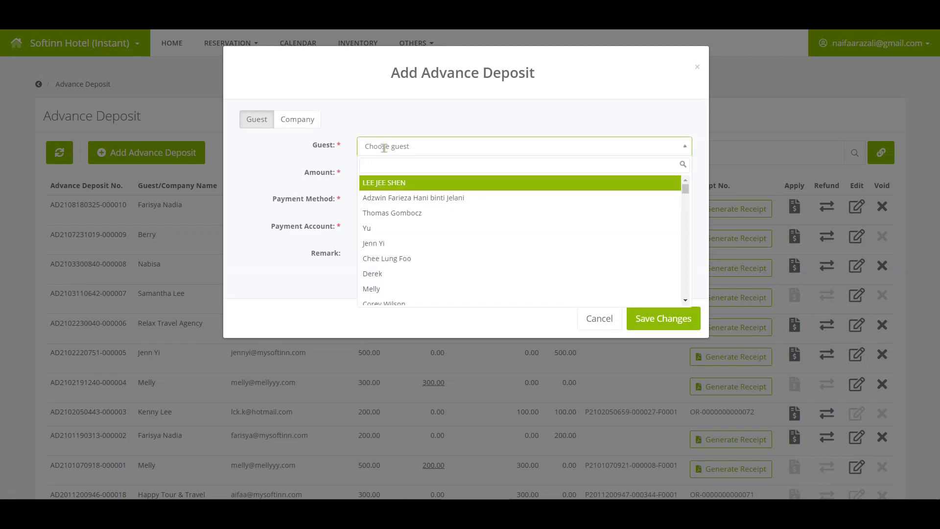
pyautogui.write('sama')
pyautogui.click(424, 183)
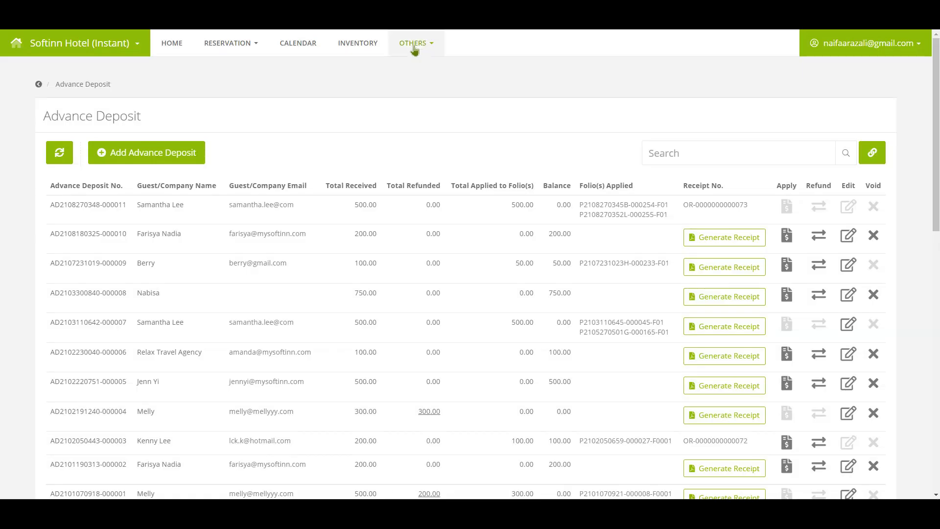
# Step: Open the All Guest list under OTHERS > GUEST
pyautogui.click(414, 45)
pyautogui.moveTo(418, 94)
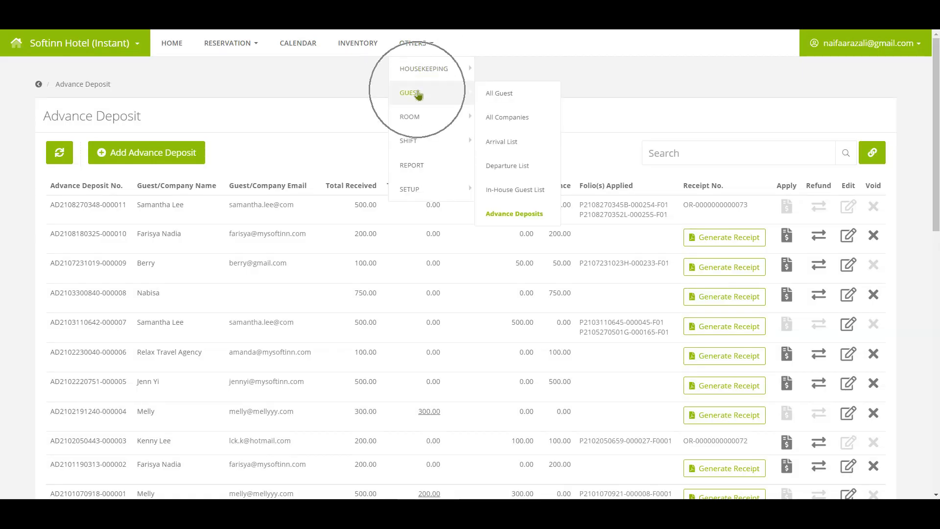
pyautogui.click(533, 101)
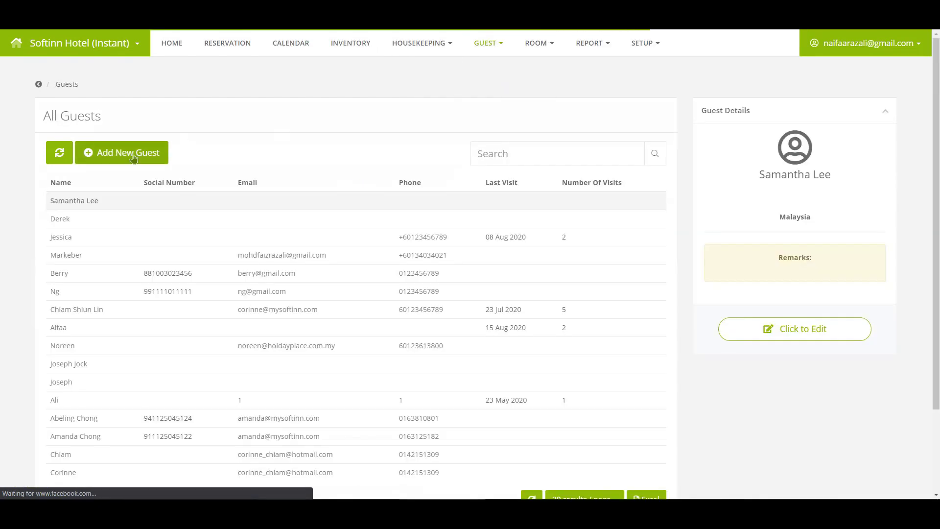
# Step: Open the new-guest form, look at the name and phone fields, and cancel it
pyautogui.click(132, 159)
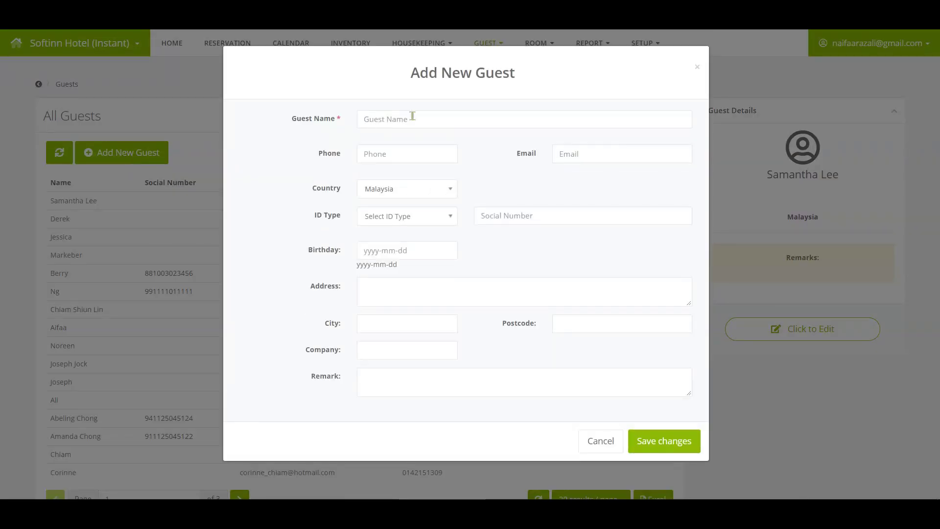
pyautogui.click(427, 115)
pyautogui.click(437, 150)
pyautogui.click(600, 442)
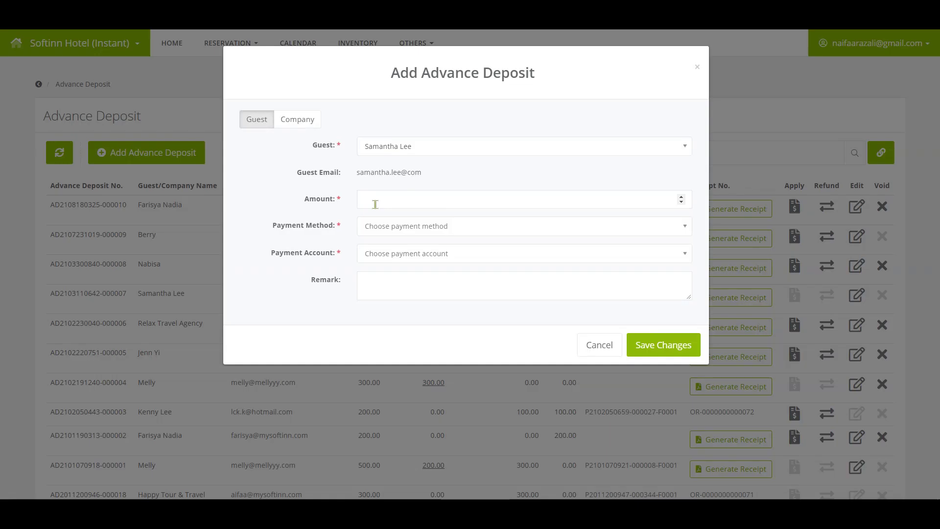
# Step: Save a 500 deposit via Internet Account into CIMB, remarked 'Advance deposit to enjoy special discount rate'
pyautogui.click(374, 201)
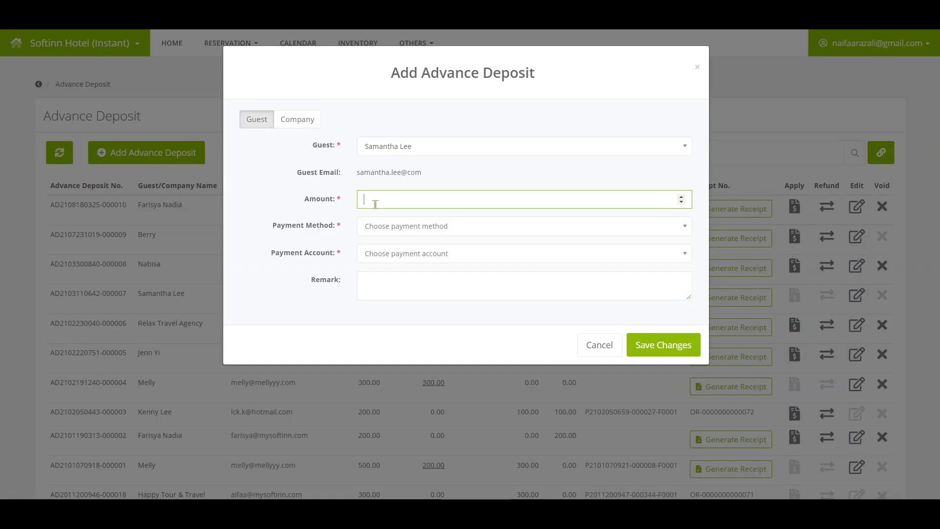
pyautogui.write('500')
pyautogui.click(395, 226)
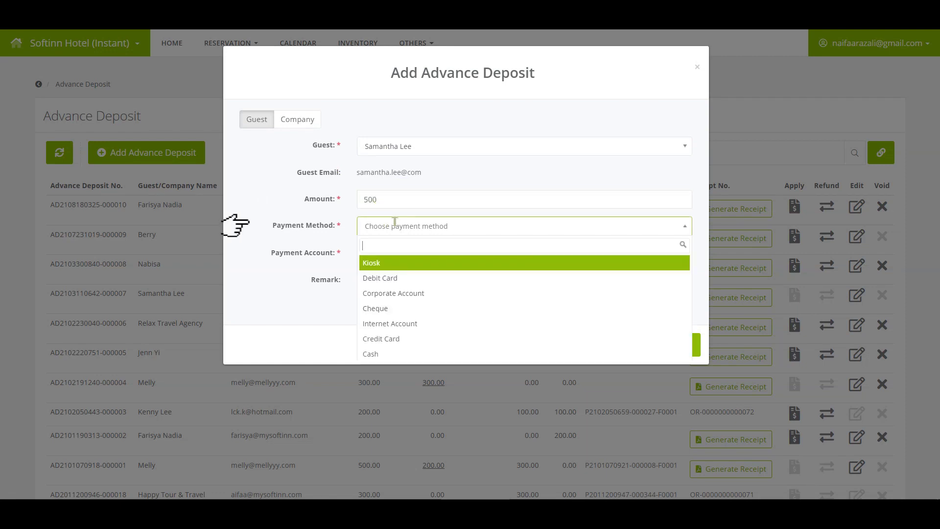
pyautogui.click(391, 324)
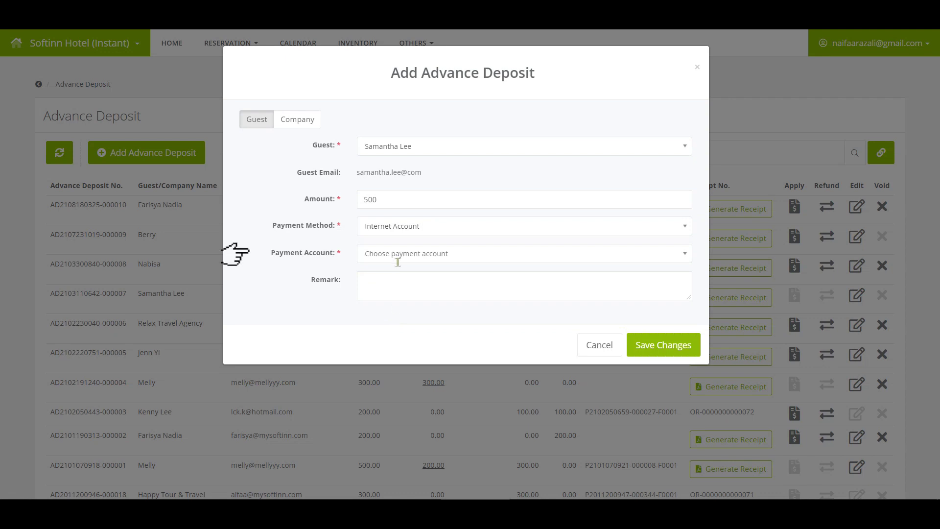
pyautogui.click(396, 254)
pyautogui.click(374, 309)
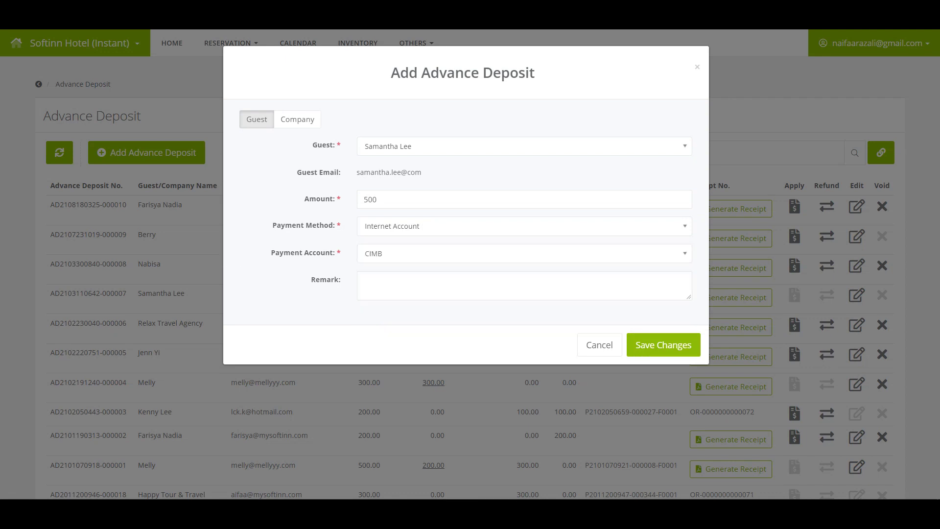
pyautogui.click(405, 283)
pyautogui.write('Advance deposit to enjoy special discount r')
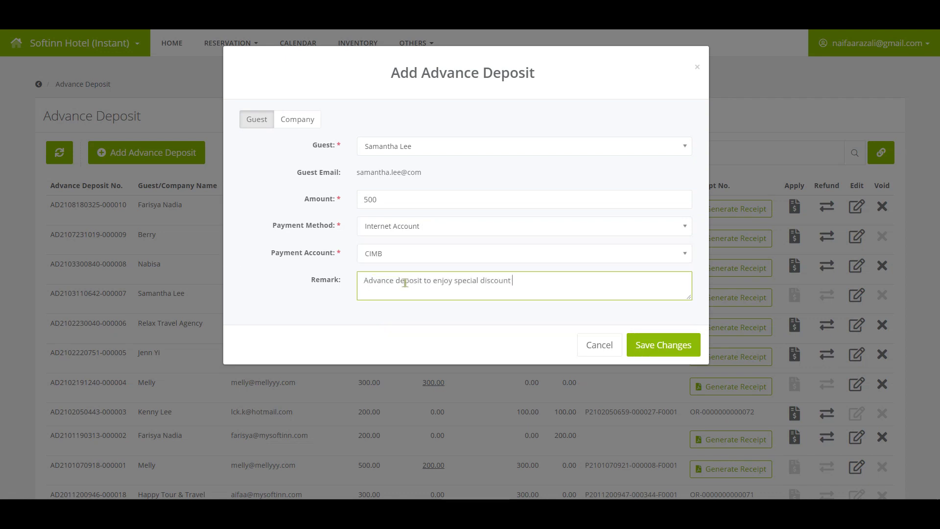
pyautogui.write('ate')
pyautogui.click(644, 352)
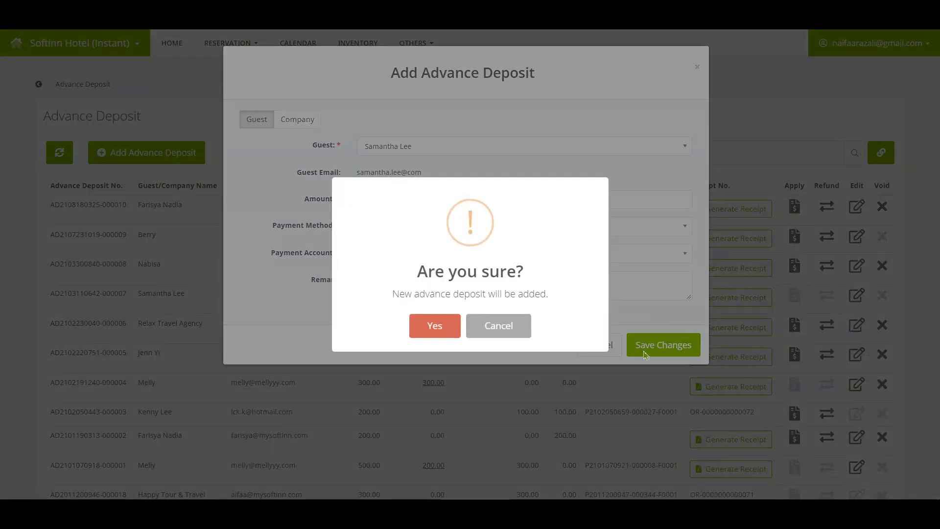
pyautogui.click(438, 335)
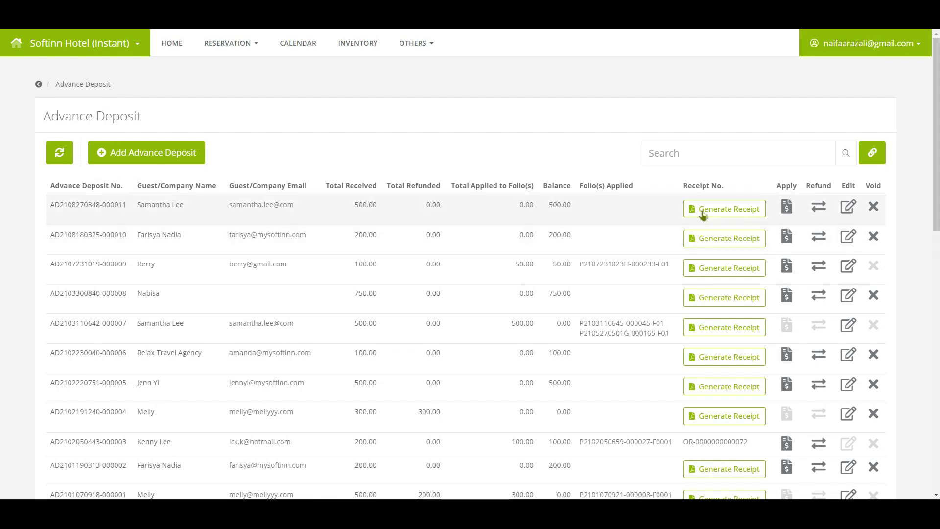
# Step: Generate and preview a receipt for the new 500.00 deposit
pyautogui.click(720, 215)
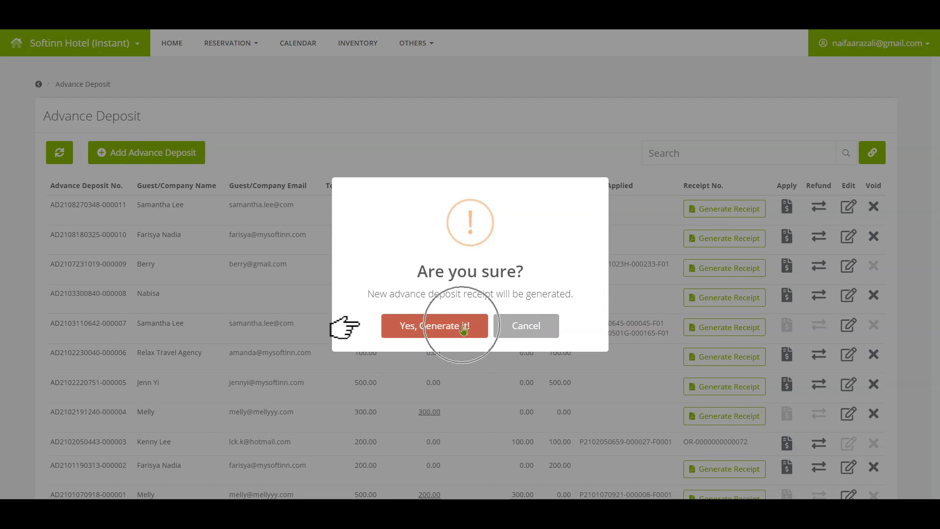
pyautogui.click(464, 327)
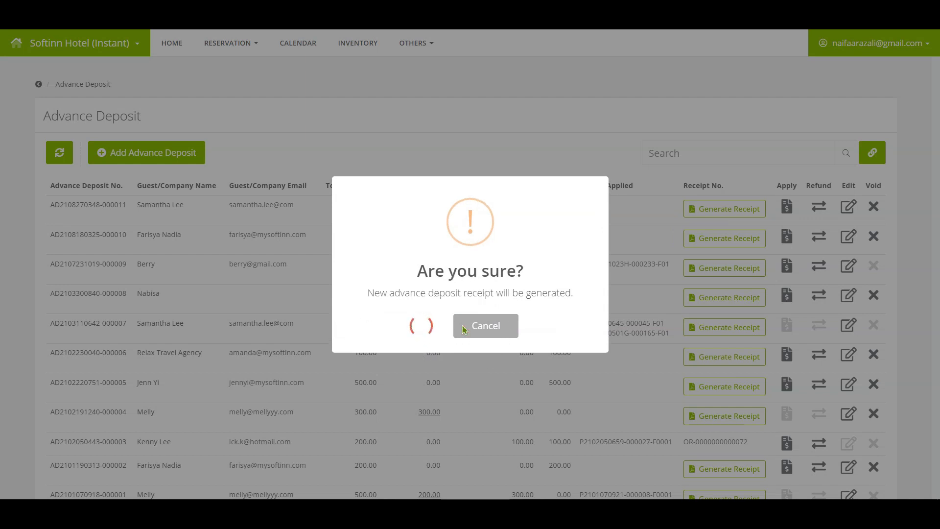
pyautogui.click(476, 333)
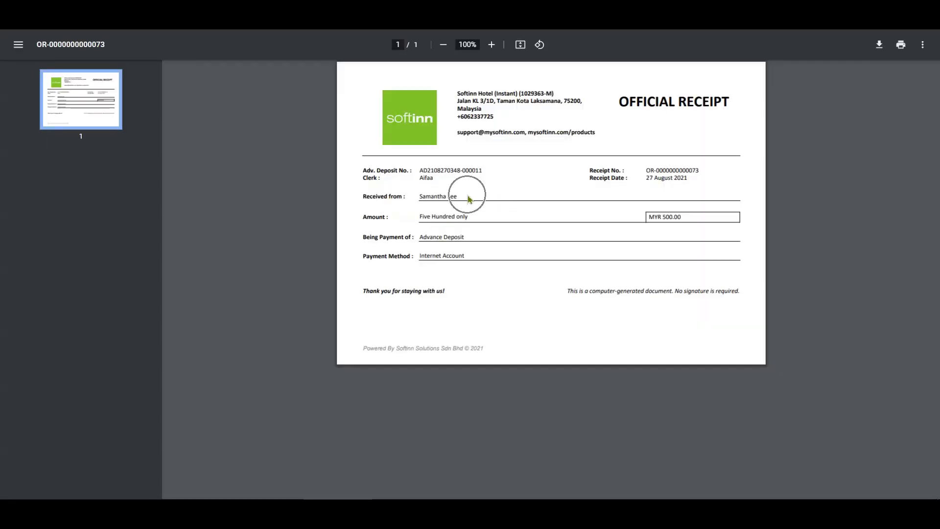
pyautogui.click(676, 233)
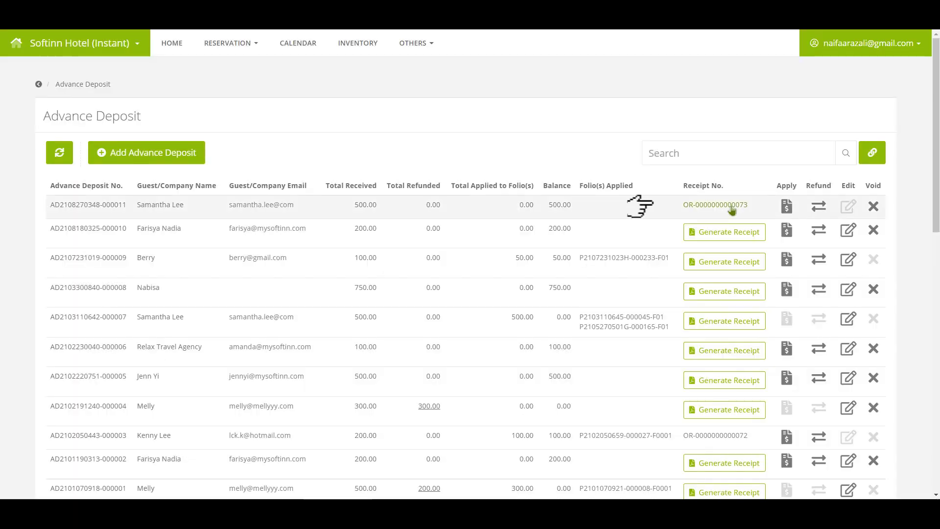
# Step: Decline emailing the receipt to the guest and open the Apply form for the deposit
pyautogui.click(732, 206)
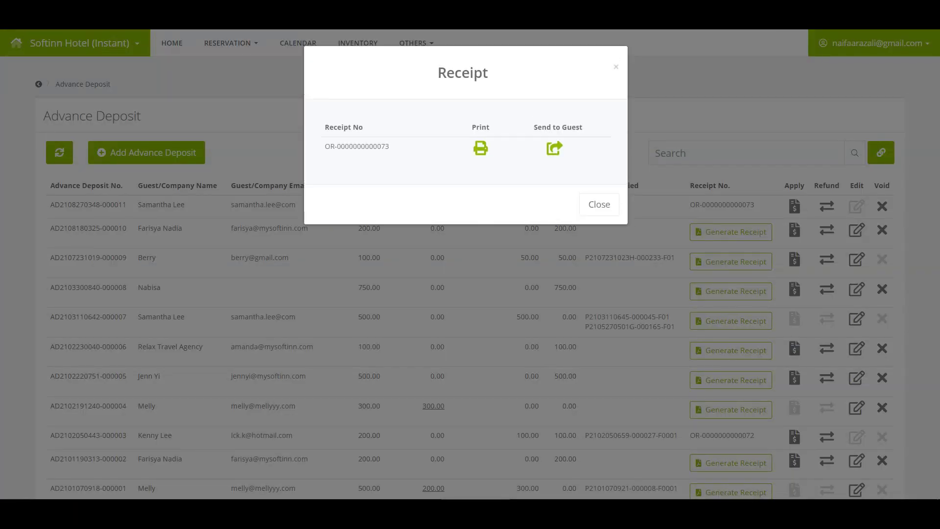
pyautogui.click(555, 148)
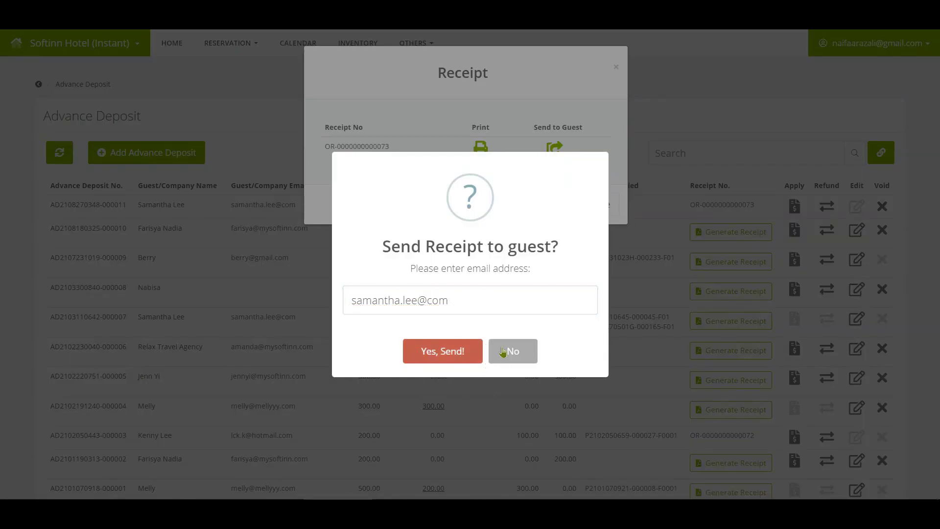
pyautogui.click(513, 350)
pyautogui.click(787, 206)
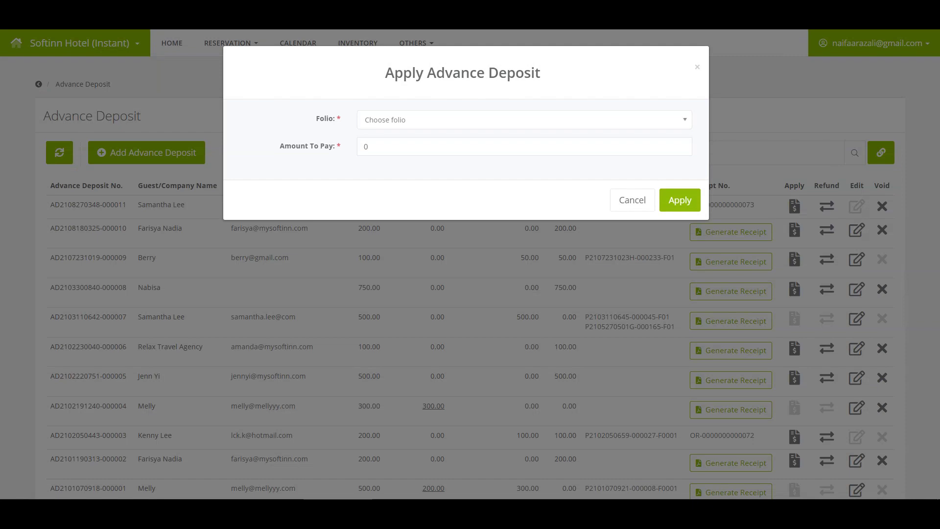
# Step: Close the Apply form, then open and cancel both the Refund and Void actions on the deposit
pyautogui.click(631, 200)
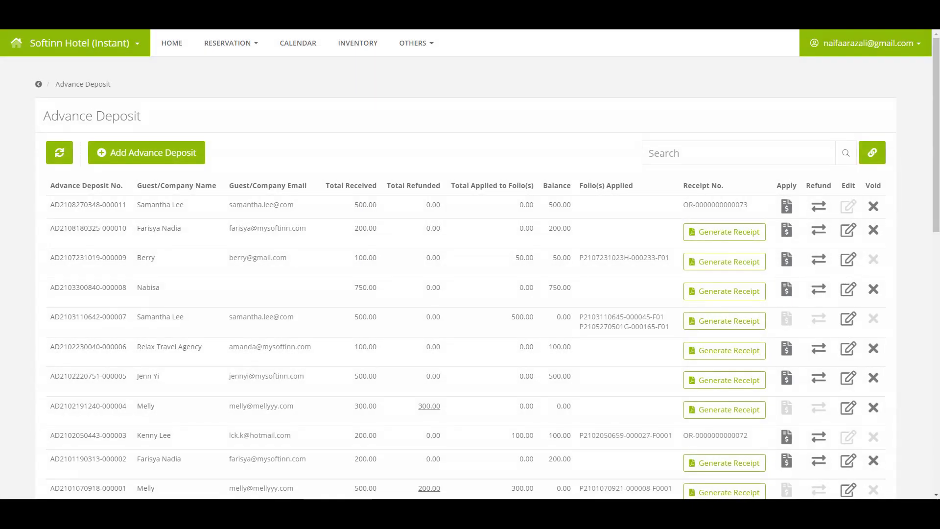
pyautogui.click(824, 210)
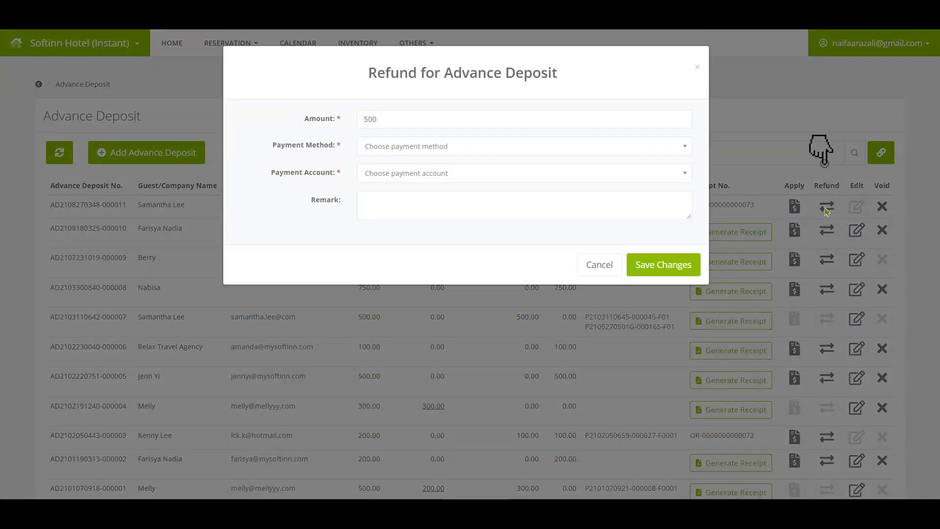
pyautogui.click(586, 263)
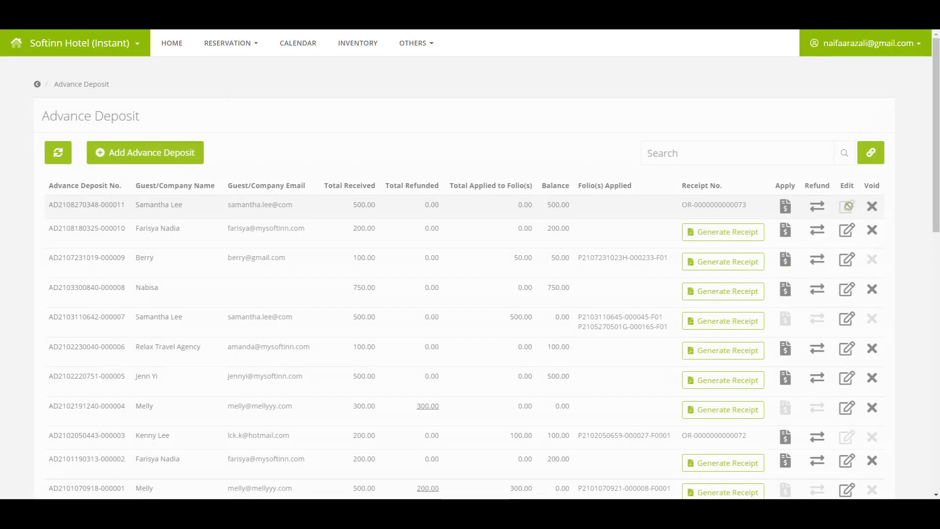
pyautogui.click(873, 207)
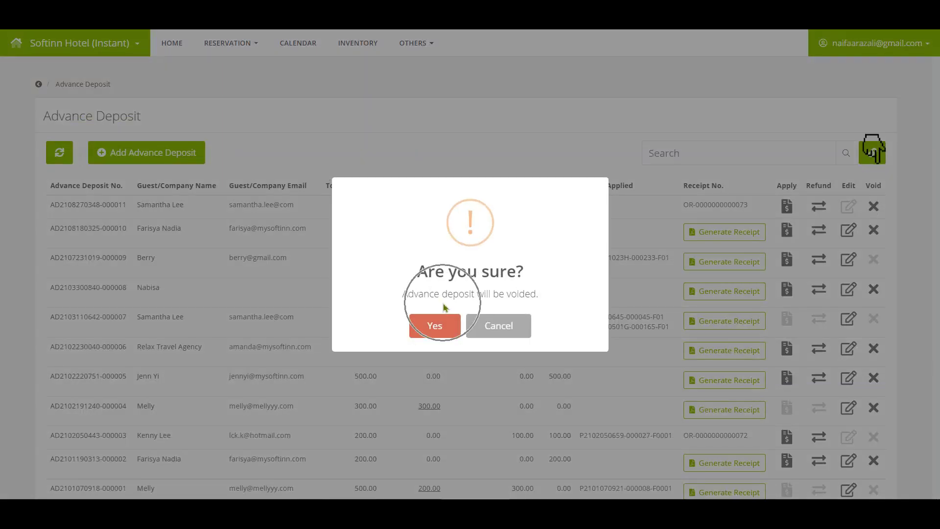
pyautogui.click(497, 325)
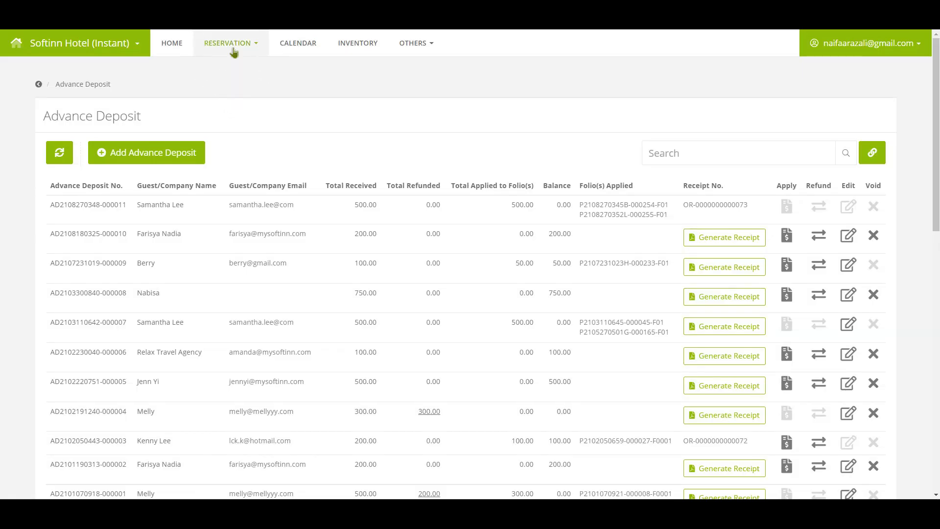
# Step: Start a new reservation with the guest found by searching 'Samantha' as main contact
pyautogui.click(238, 72)
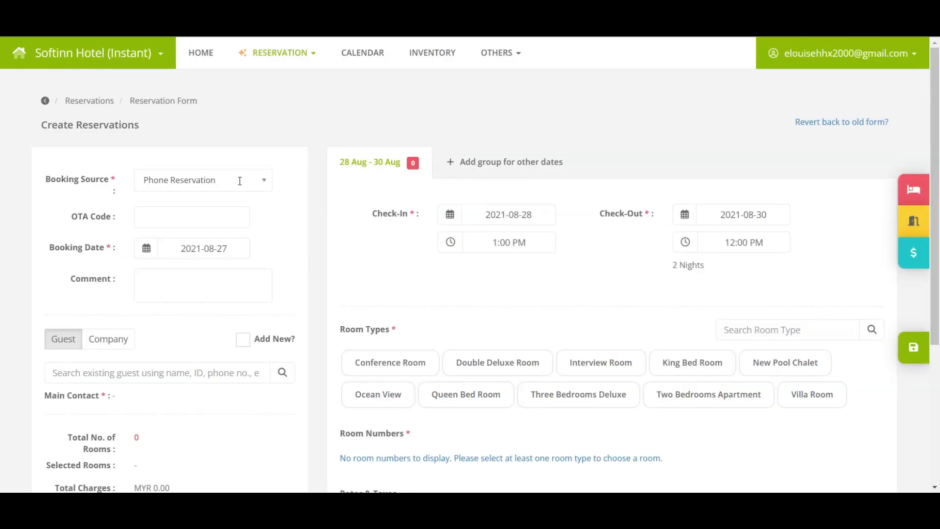
pyautogui.click(238, 180)
pyautogui.scroll(-2, 235, 245)
pyautogui.click(175, 302)
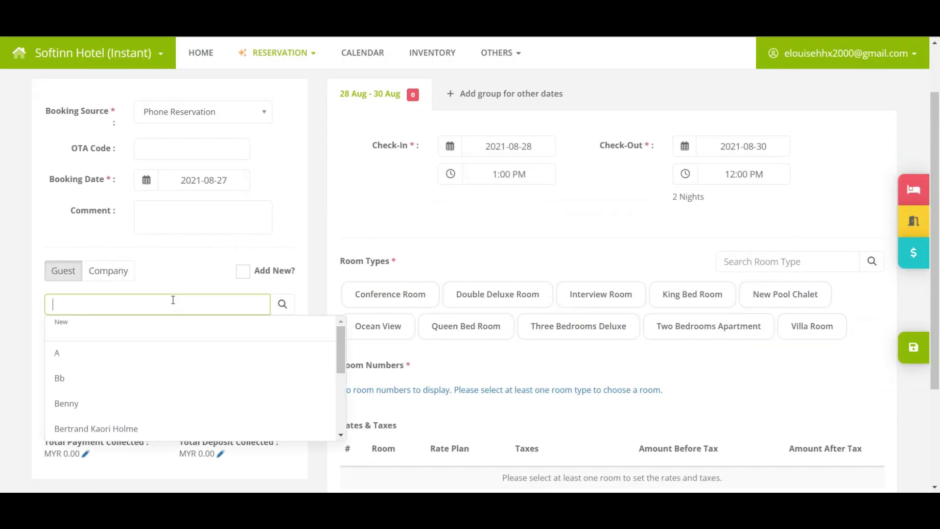
pyautogui.write('Samantha')
pyautogui.click(162, 354)
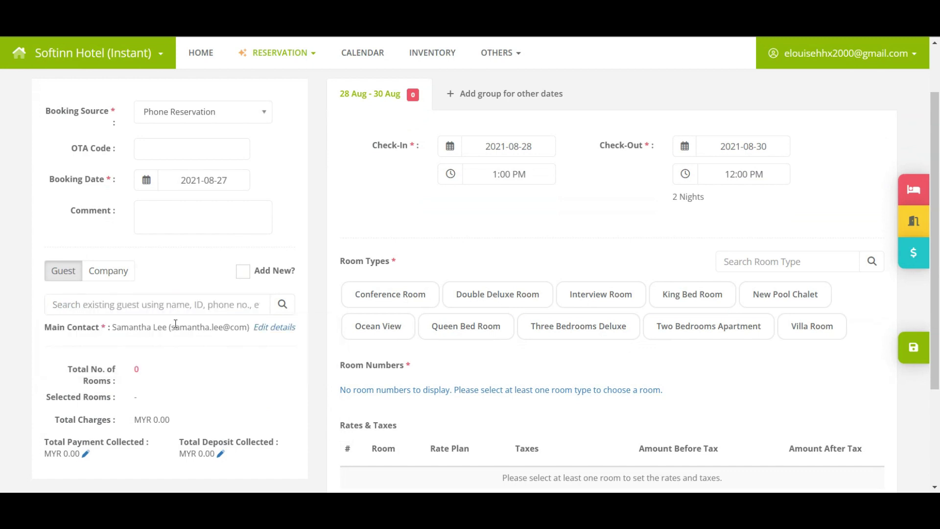
pyautogui.scroll(2, 282, 314)
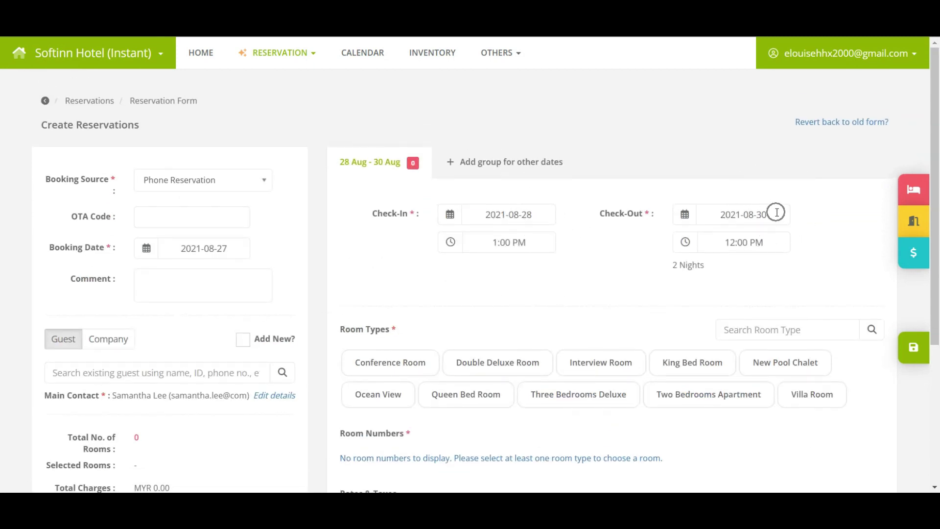
pyautogui.scroll(-1, 777, 213)
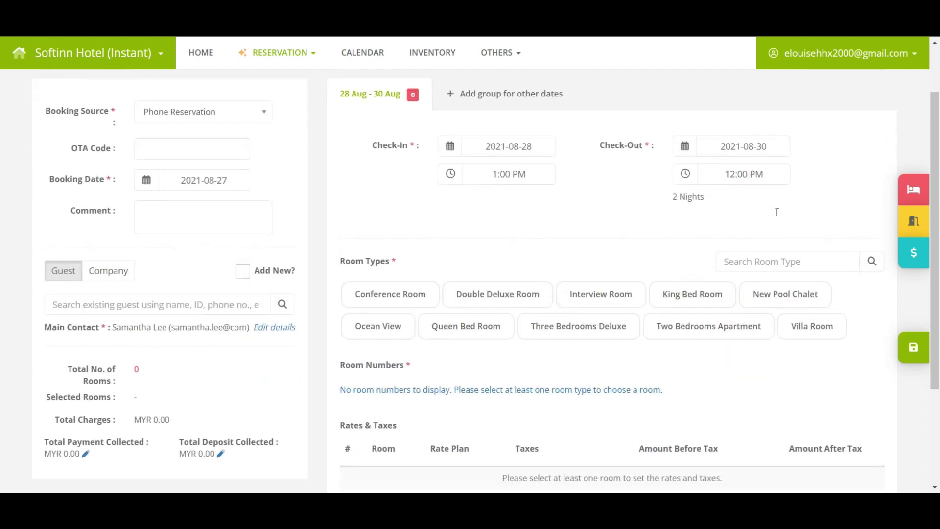
# Step: Assign Villa Room VR000 to the reservation with 2 adults
pyautogui.click(807, 327)
pyautogui.scroll(-2, 622, 333)
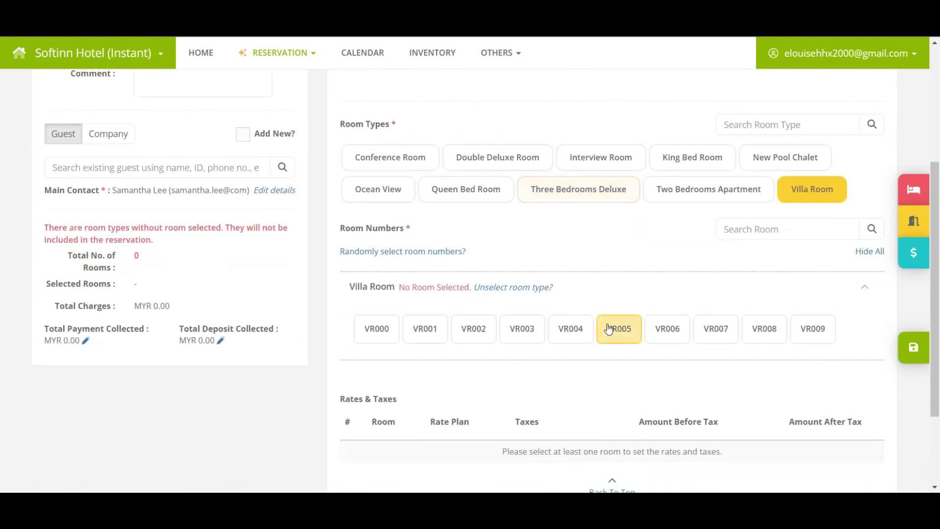
pyautogui.click(387, 328)
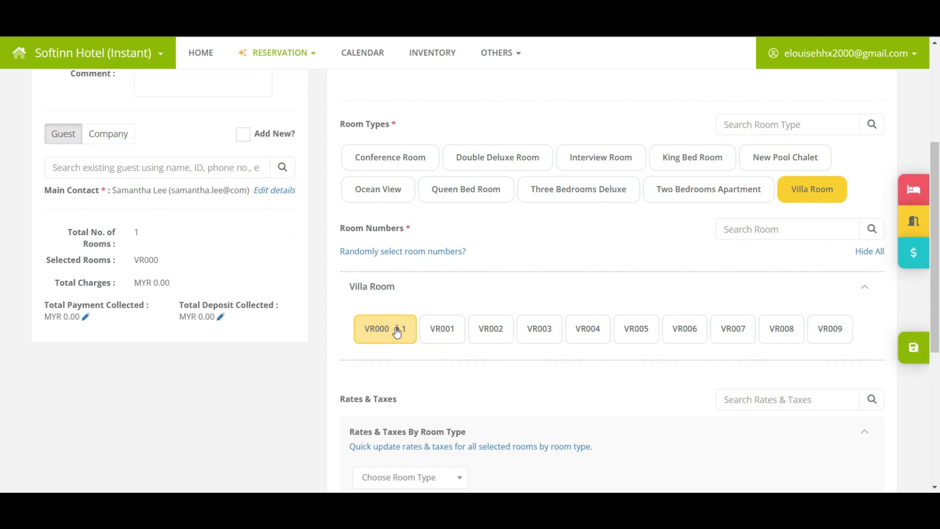
pyautogui.click(396, 333)
pyautogui.click(399, 369)
pyautogui.moveTo(390, 211); pyautogui.dragTo(347, 204)
pyautogui.write('2')
pyautogui.click(627, 325)
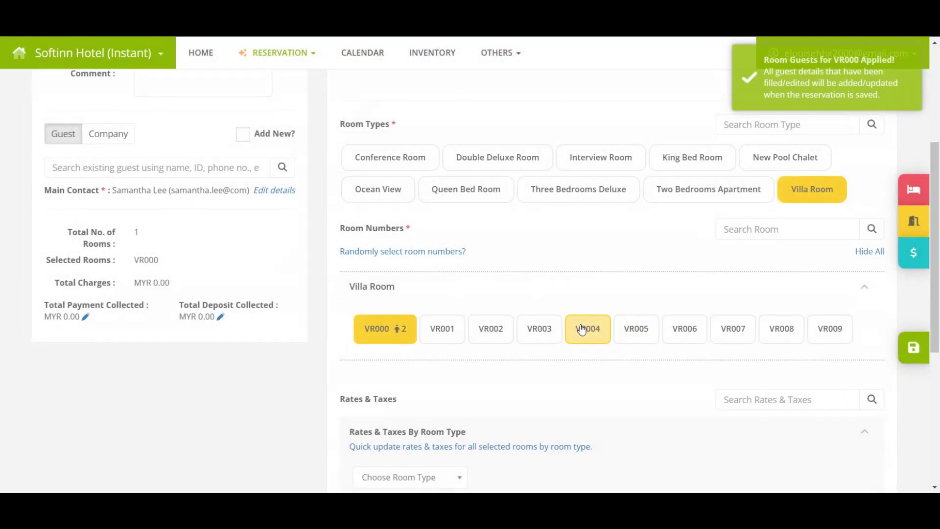
# Step: Apply the tax-inclusive Best Available Rate to Villa Room and save the reservation
pyautogui.scroll(-4, 581, 329)
pyautogui.click(453, 274)
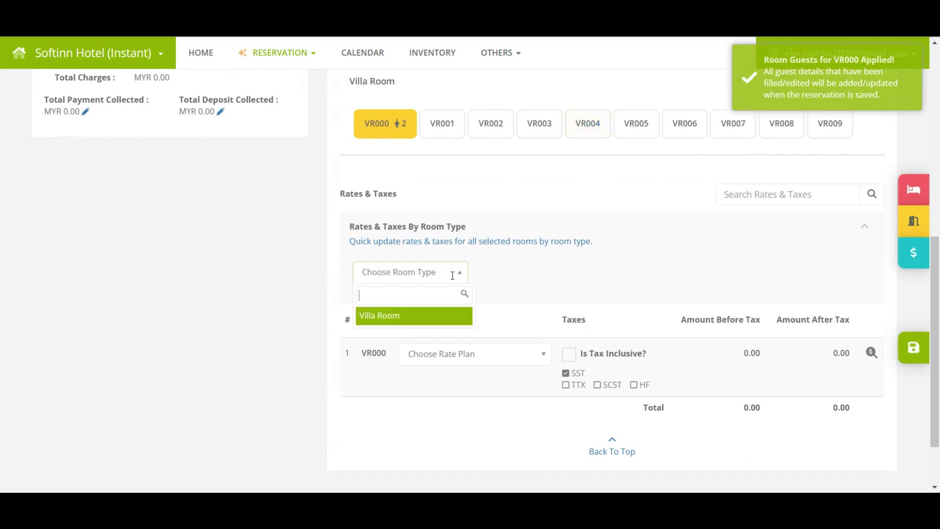
pyautogui.click(431, 316)
pyautogui.click(523, 268)
pyautogui.click(522, 316)
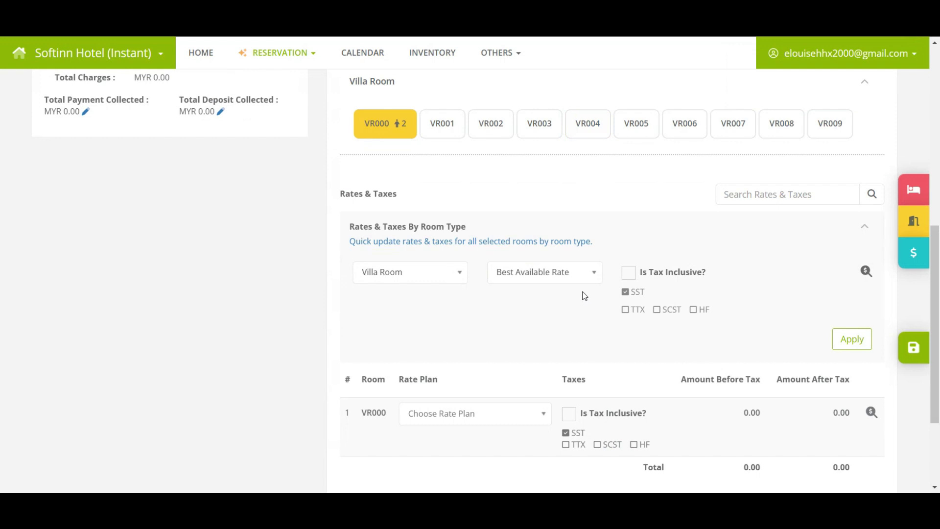
pyautogui.click(629, 273)
pyautogui.click(842, 340)
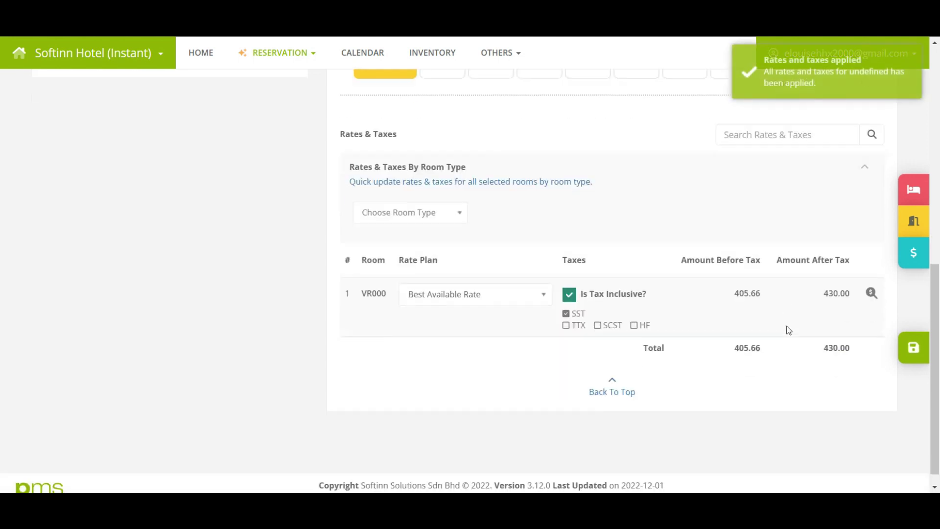
pyautogui.scroll(-1, 789, 330)
pyautogui.click(837, 301)
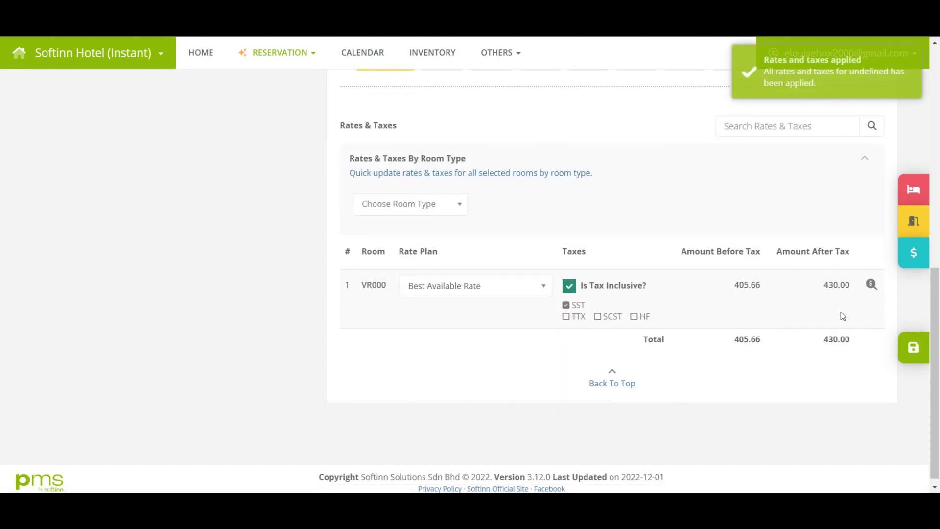
pyautogui.click(909, 347)
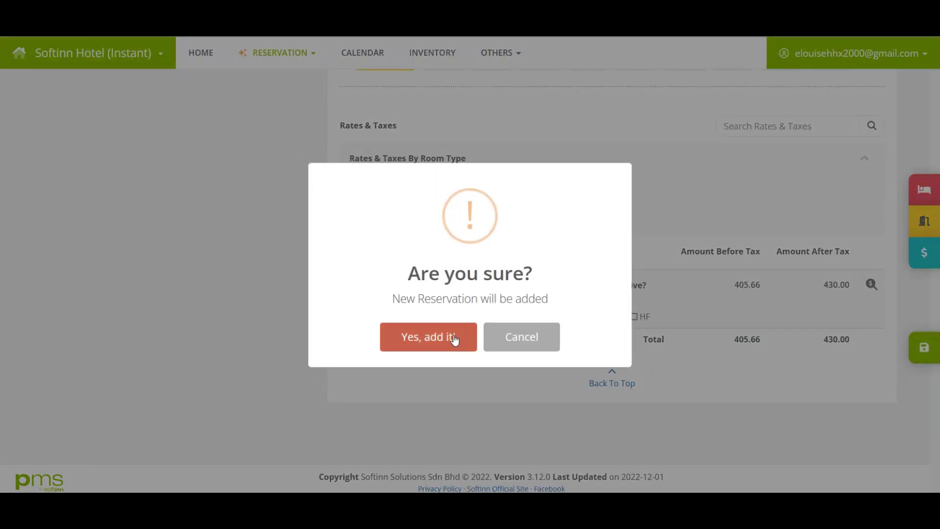
# Step: Confirm the reservation and open its VR006 folio showing 460.00 outstanding
pyautogui.click(458, 336)
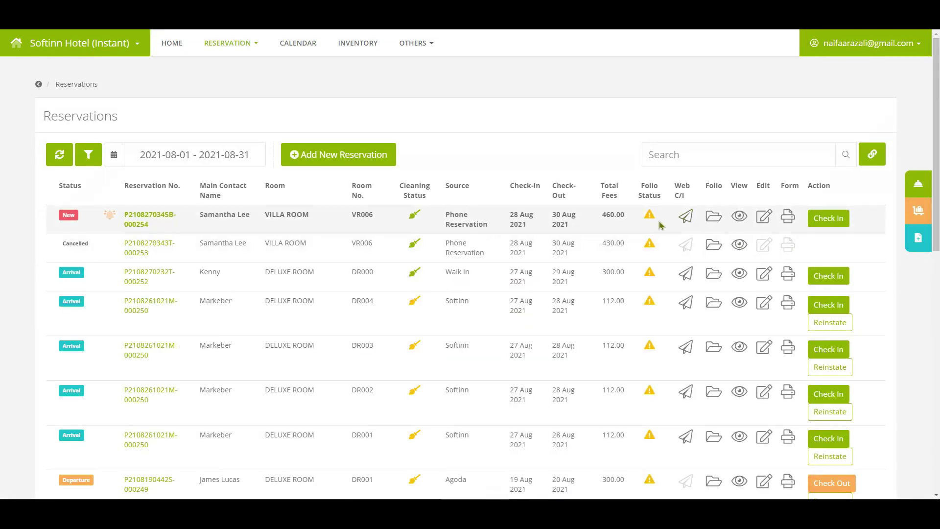
pyautogui.click(713, 217)
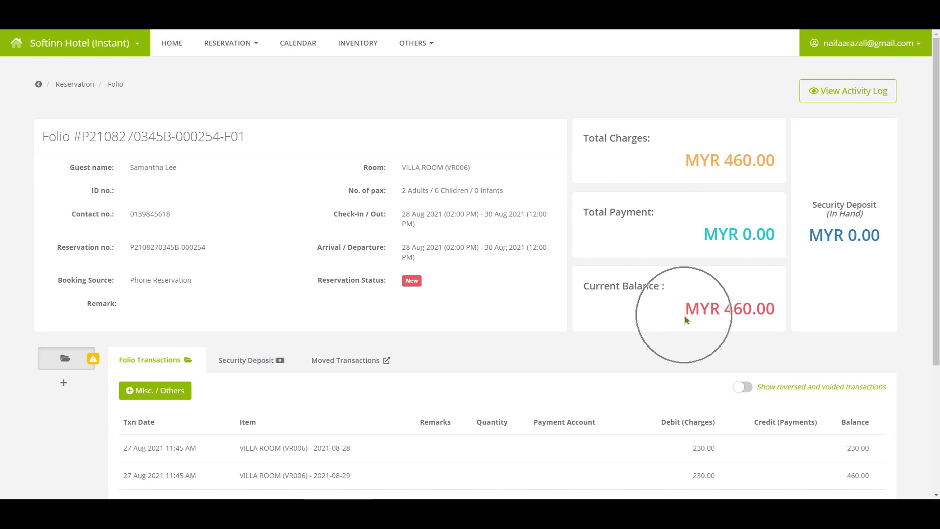
pyautogui.moveTo(94, 362)
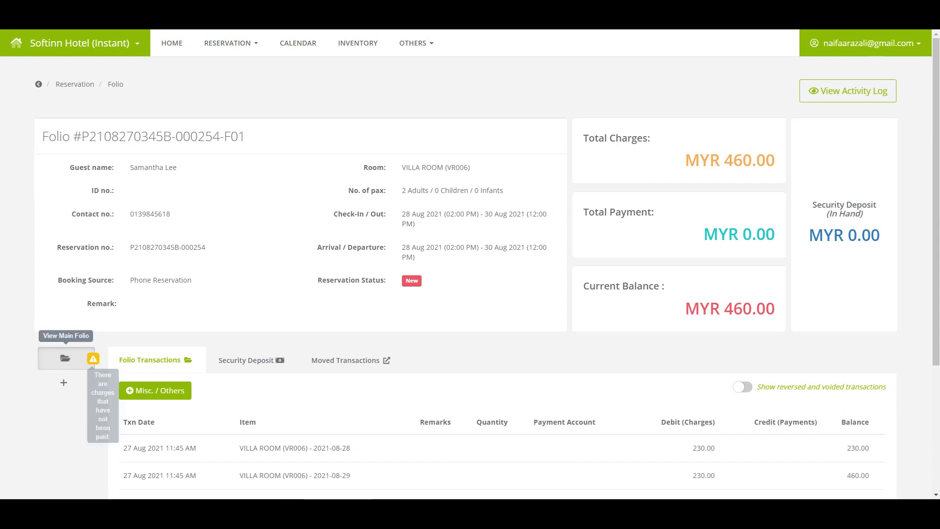
# Step: Return to the Advance Deposits list under Others > Guest
pyautogui.click(422, 46)
pyautogui.moveTo(429, 101)
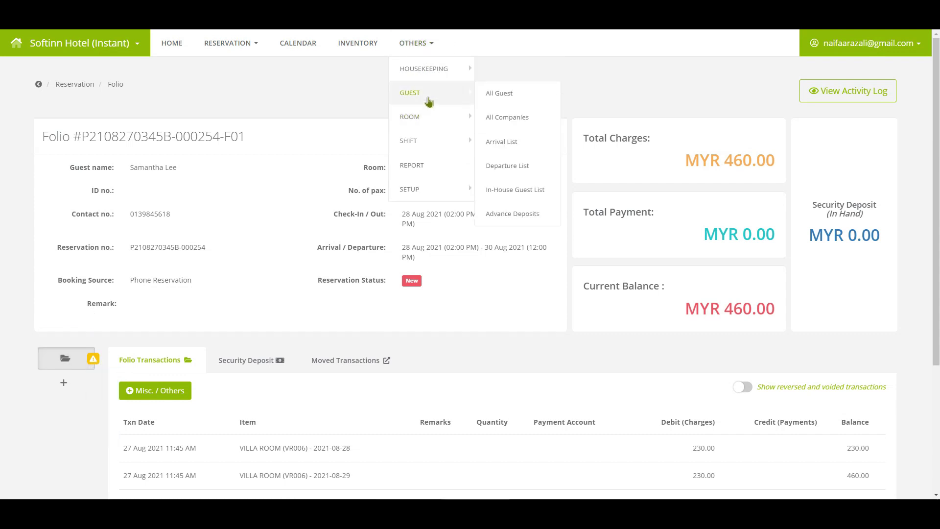
pyautogui.click(514, 214)
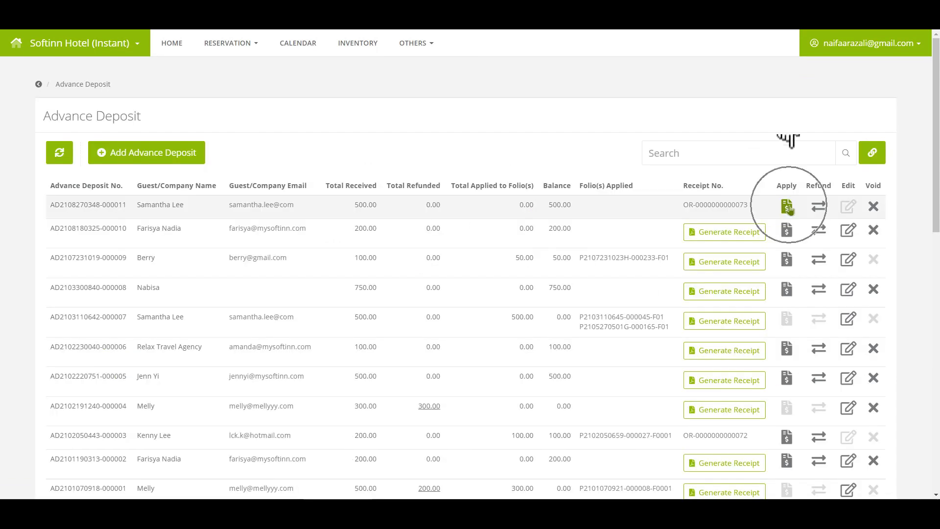
# Step: Apply 460.00 of the top deposit to the VR006 villa room folio
pyautogui.click(786, 206)
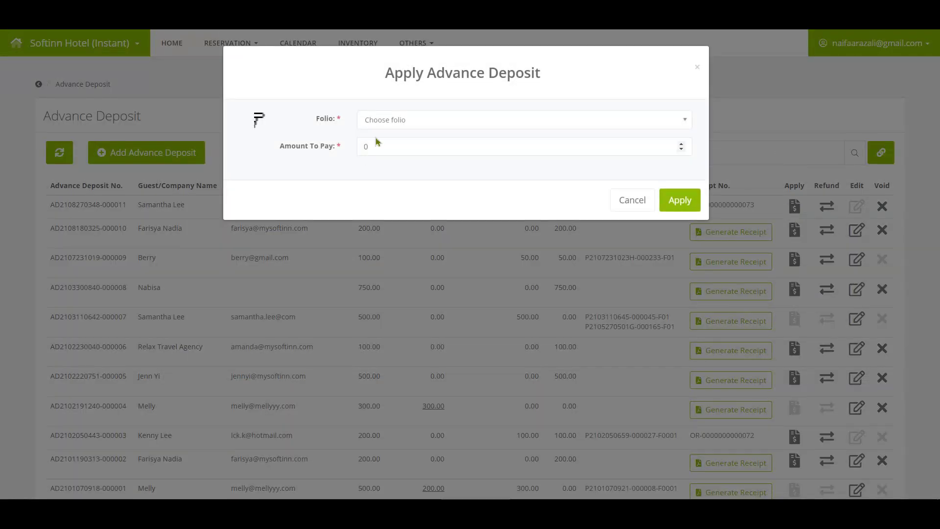
pyautogui.click(377, 121)
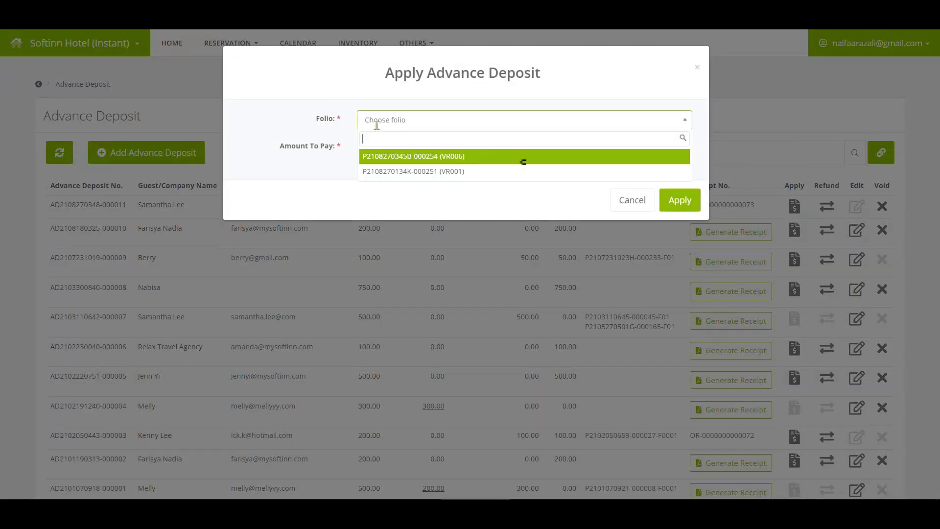
pyautogui.click(419, 161)
pyautogui.click(685, 333)
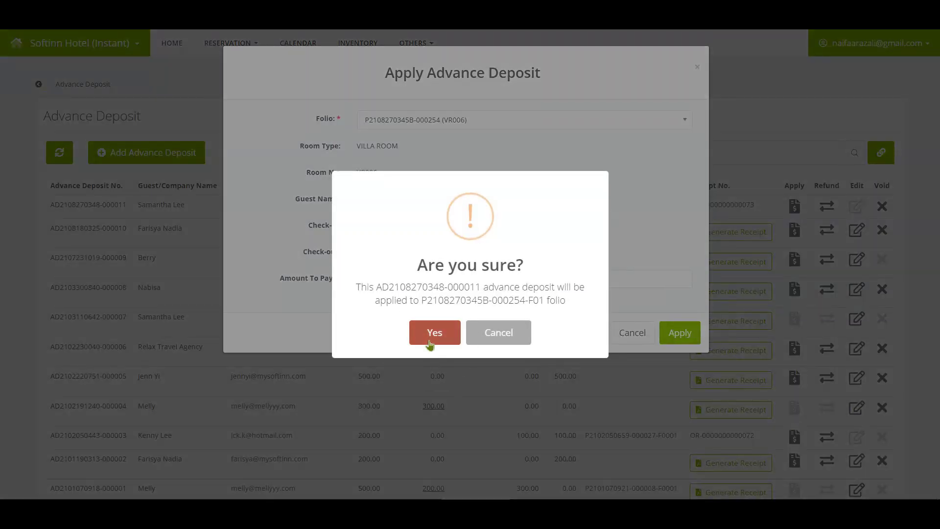
pyautogui.click(434, 333)
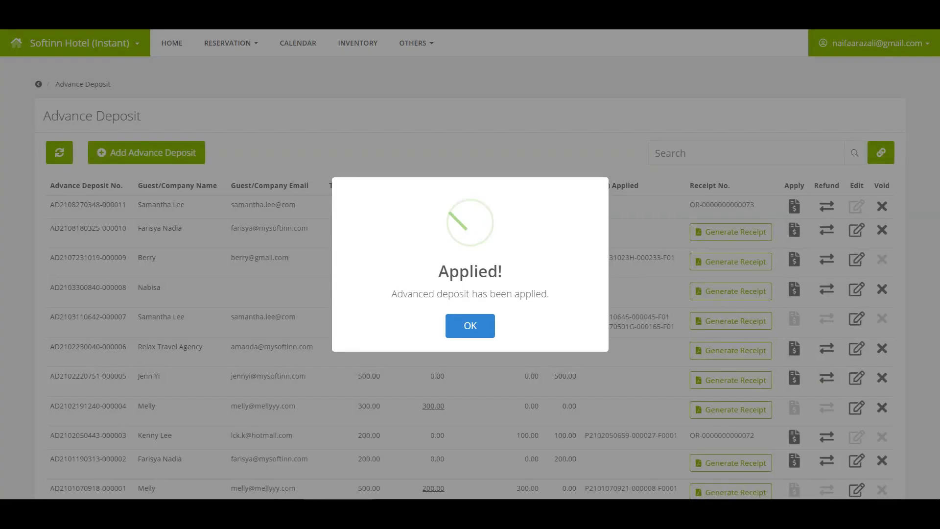
pyautogui.press('Return')
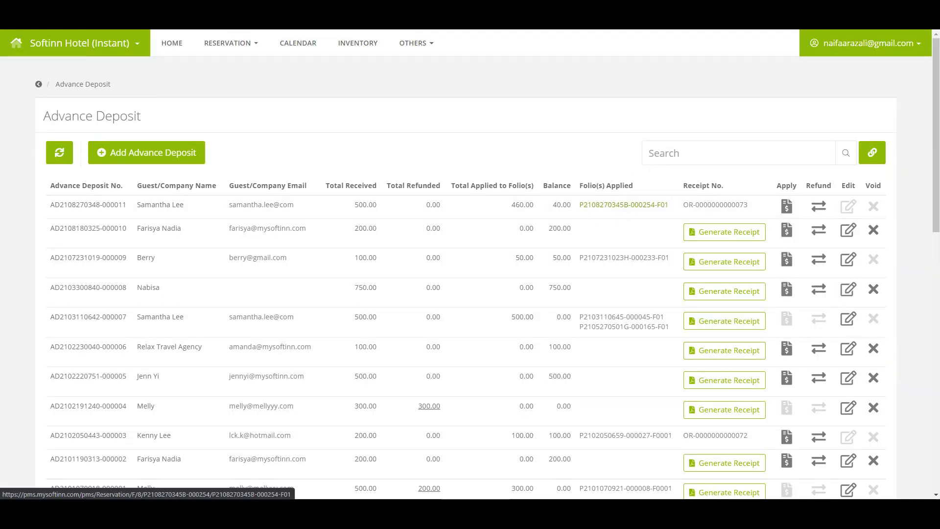
pyautogui.click(624, 205)
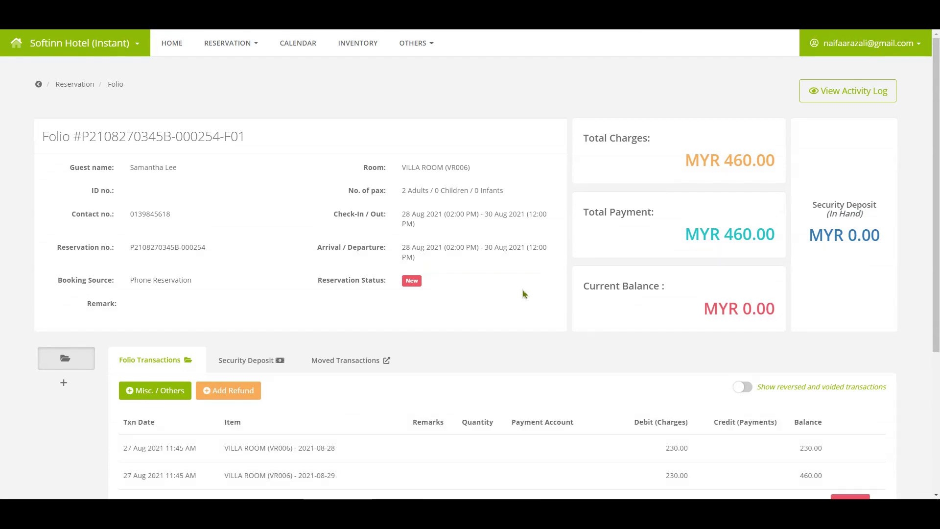
pyautogui.scroll(-2, 522, 294)
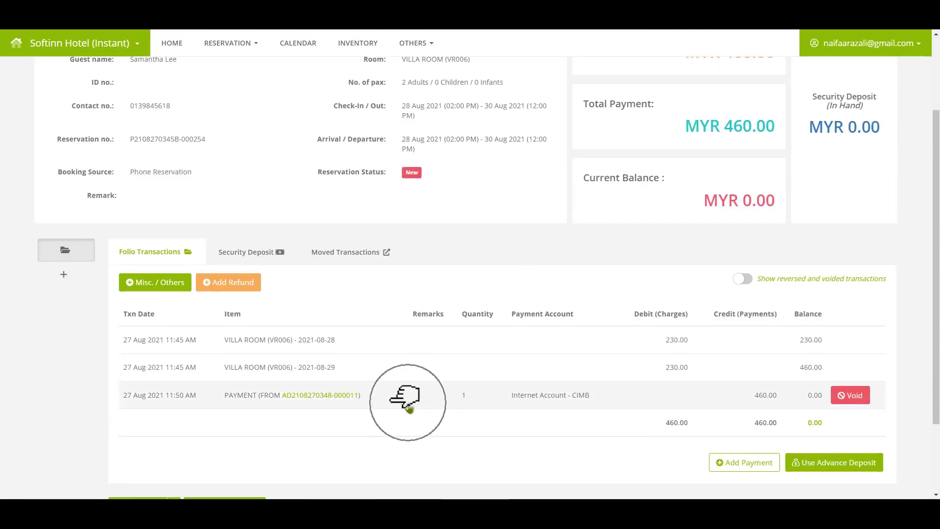
pyautogui.click(410, 408)
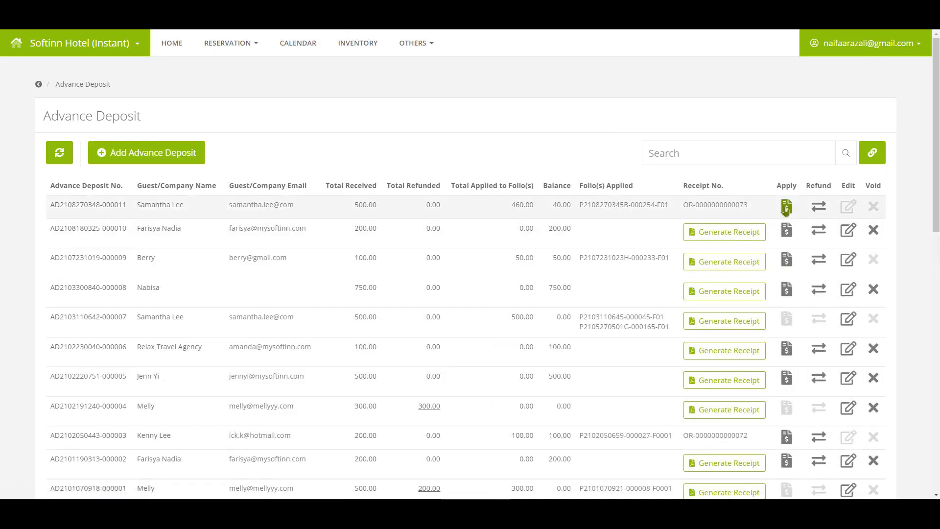
# Step: Apply the remaining 40.00 of the deposit to the SR001 standard room folio
pyautogui.click(786, 206)
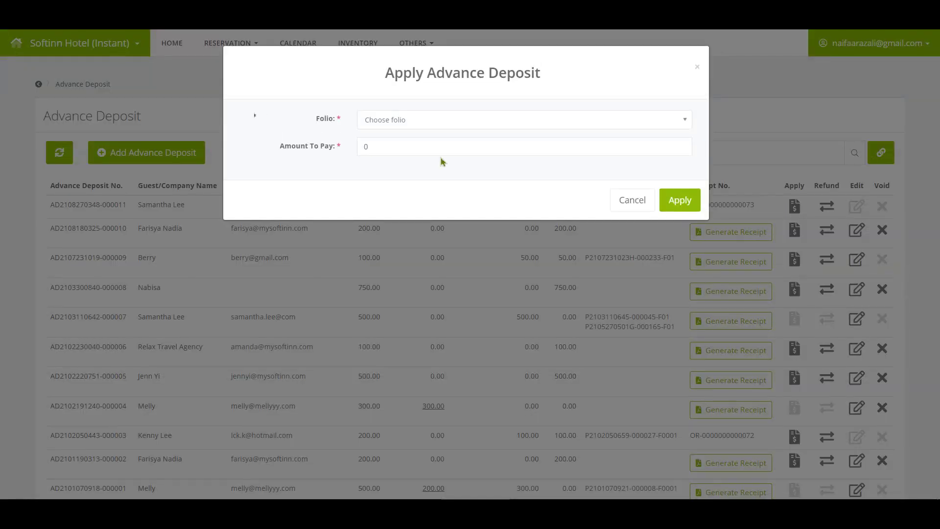
pyautogui.click(431, 120)
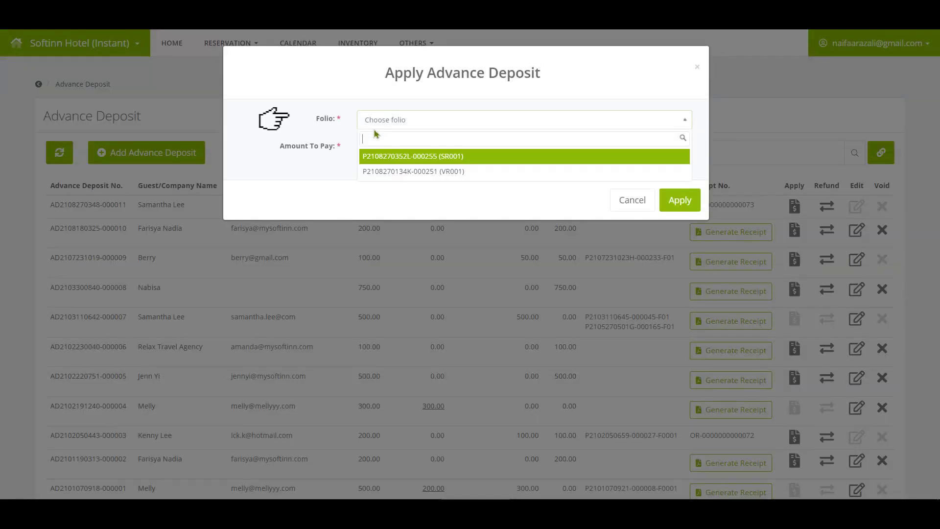
pyautogui.click(391, 157)
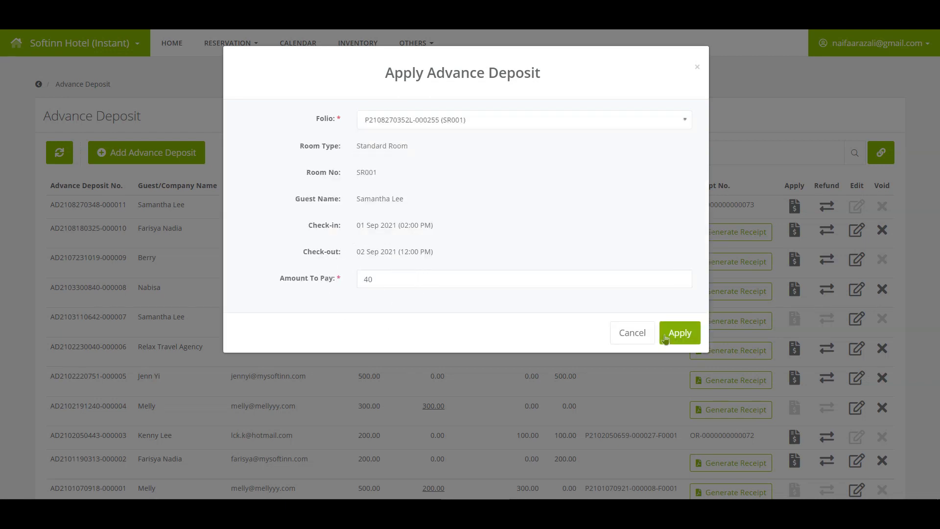
pyautogui.click(659, 338)
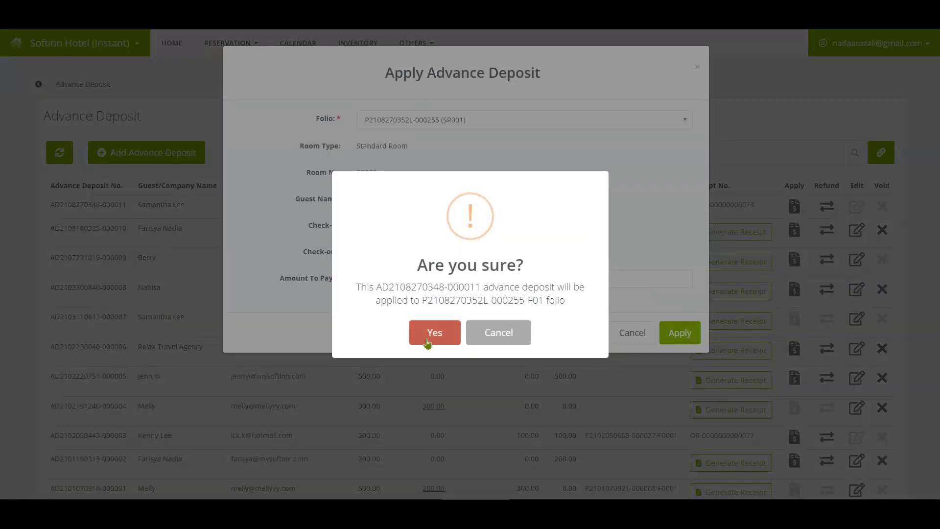
pyautogui.click(433, 329)
pyautogui.click(450, 327)
pyautogui.click(669, 215)
pyautogui.click(668, 205)
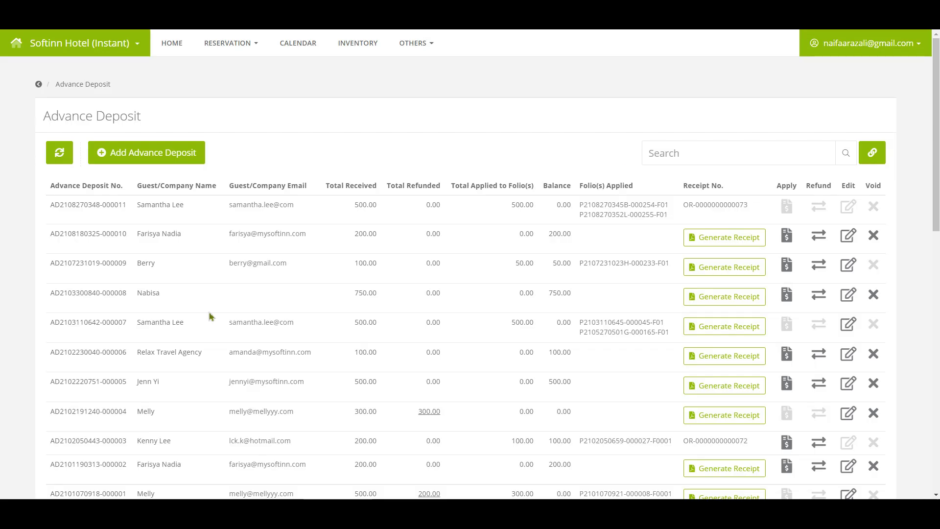
# Step: Switch from the PMS to Softinn Extranet and open the Users management page
pyautogui.click(874, 43)
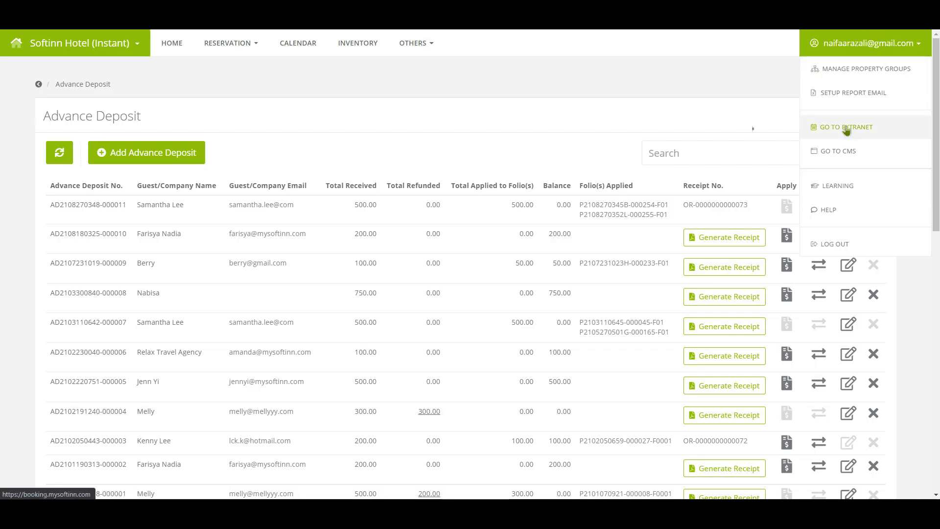
pyautogui.click(846, 127)
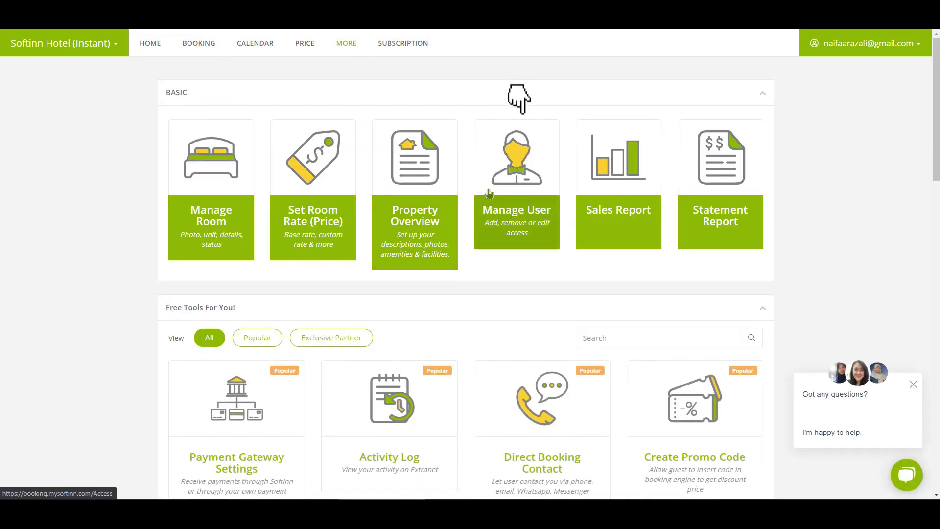
pyautogui.click(488, 193)
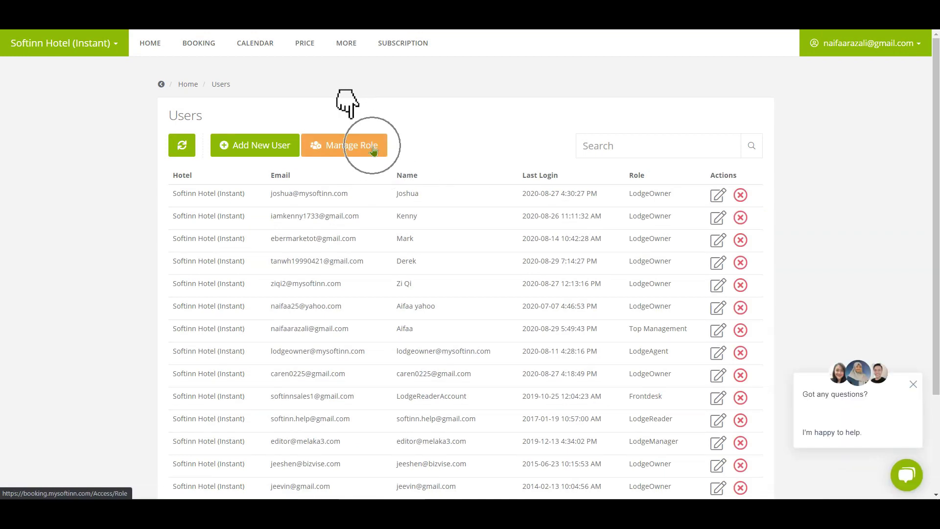
# Step: Open the LodgeOwner role and review its All, Extranet and PMS permissions, including Advance Deposit
pyautogui.click(373, 151)
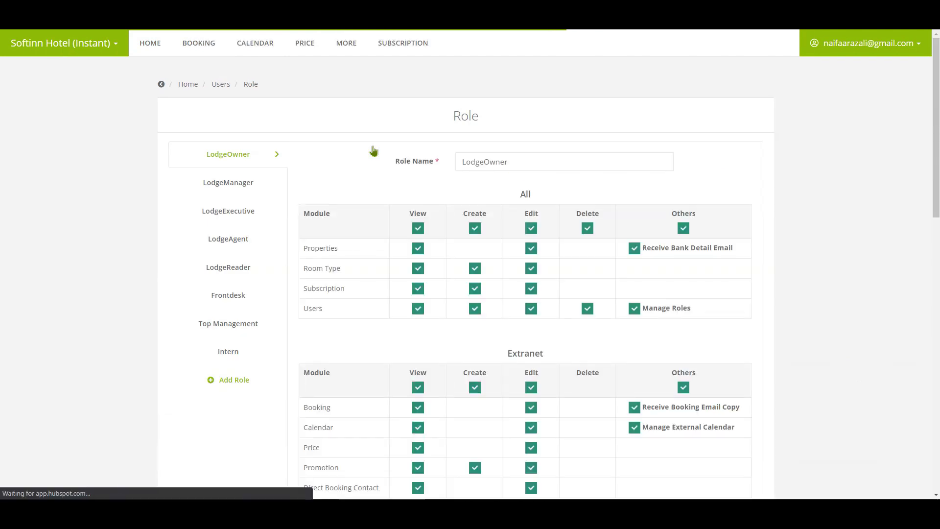
pyautogui.scroll(-5, 414, 309)
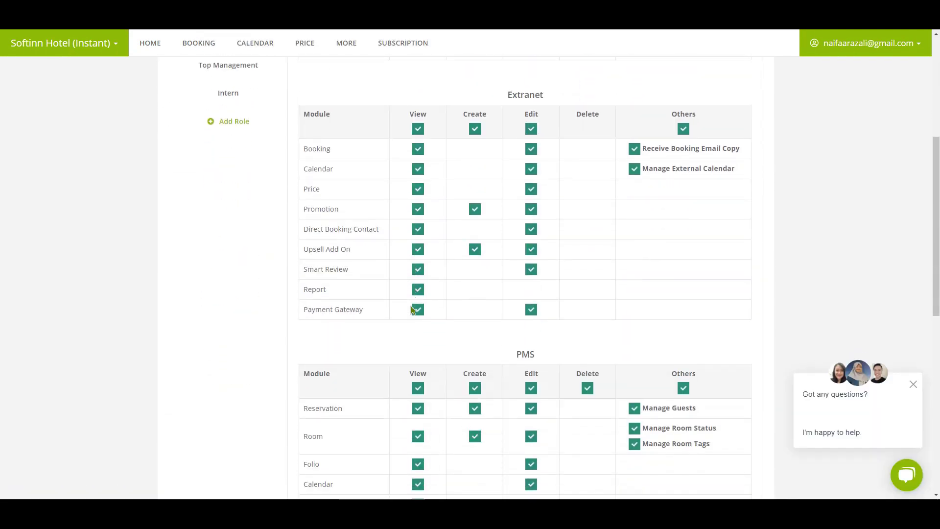
pyautogui.scroll(-6, 413, 310)
pyautogui.scroll(1, 412, 309)
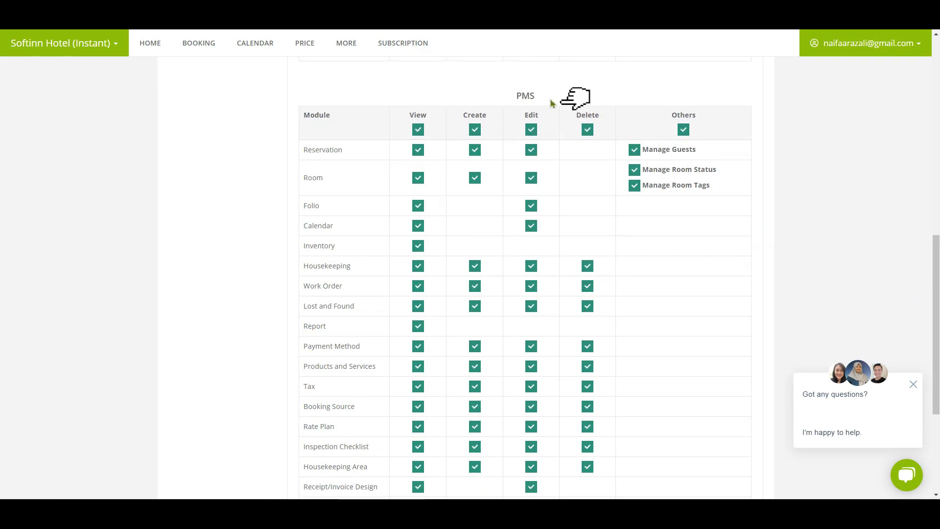
pyautogui.scroll(-4, 550, 103)
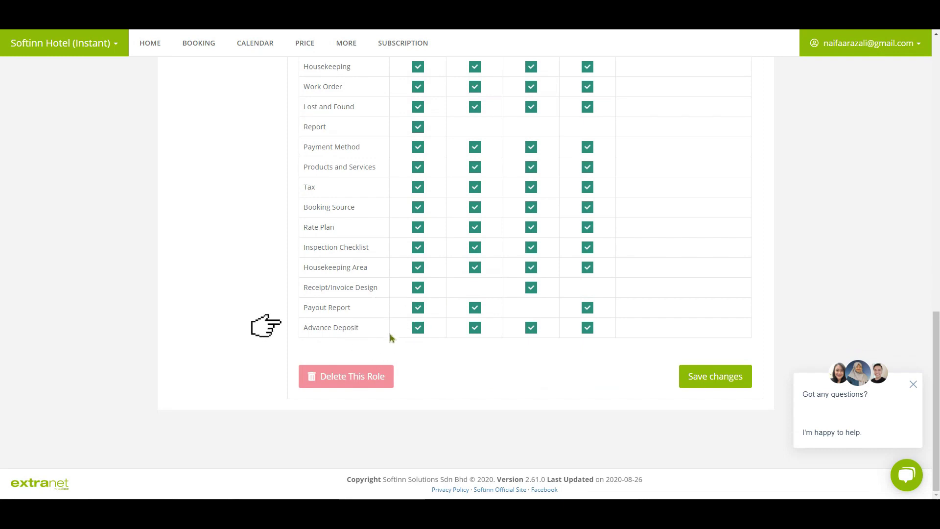
pyautogui.scroll(3, 391, 337)
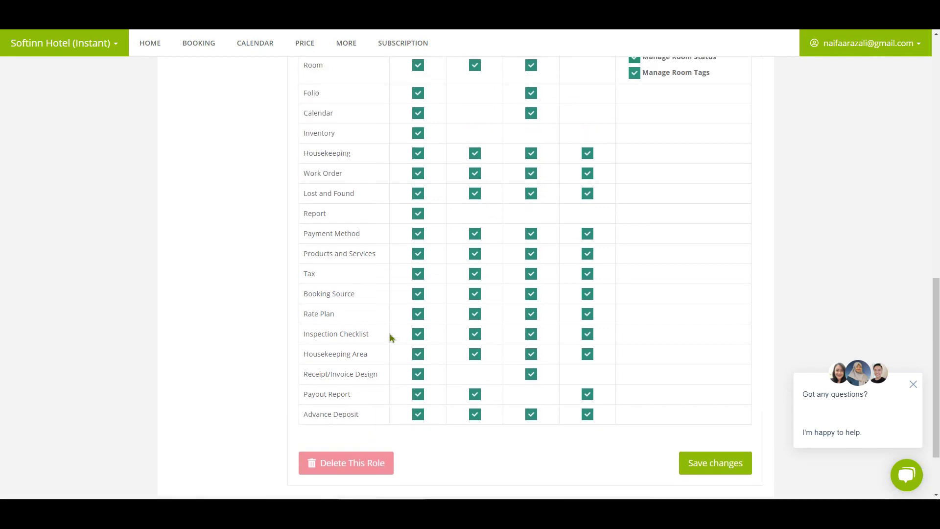